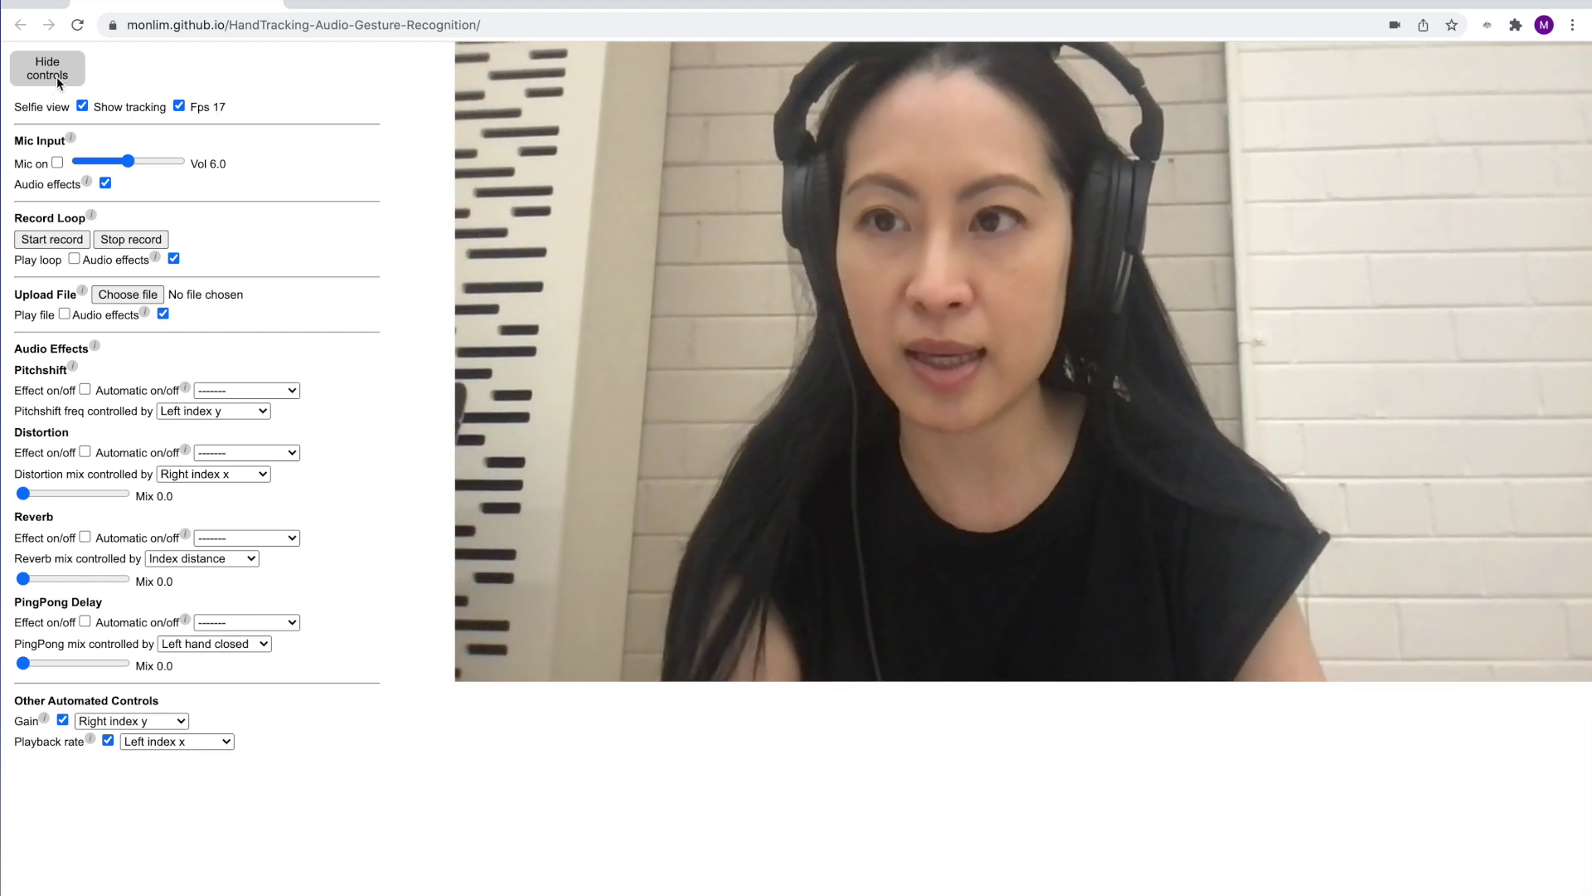
- Hide the audio controls beside the webcam view and show them again
left_click(56, 77)
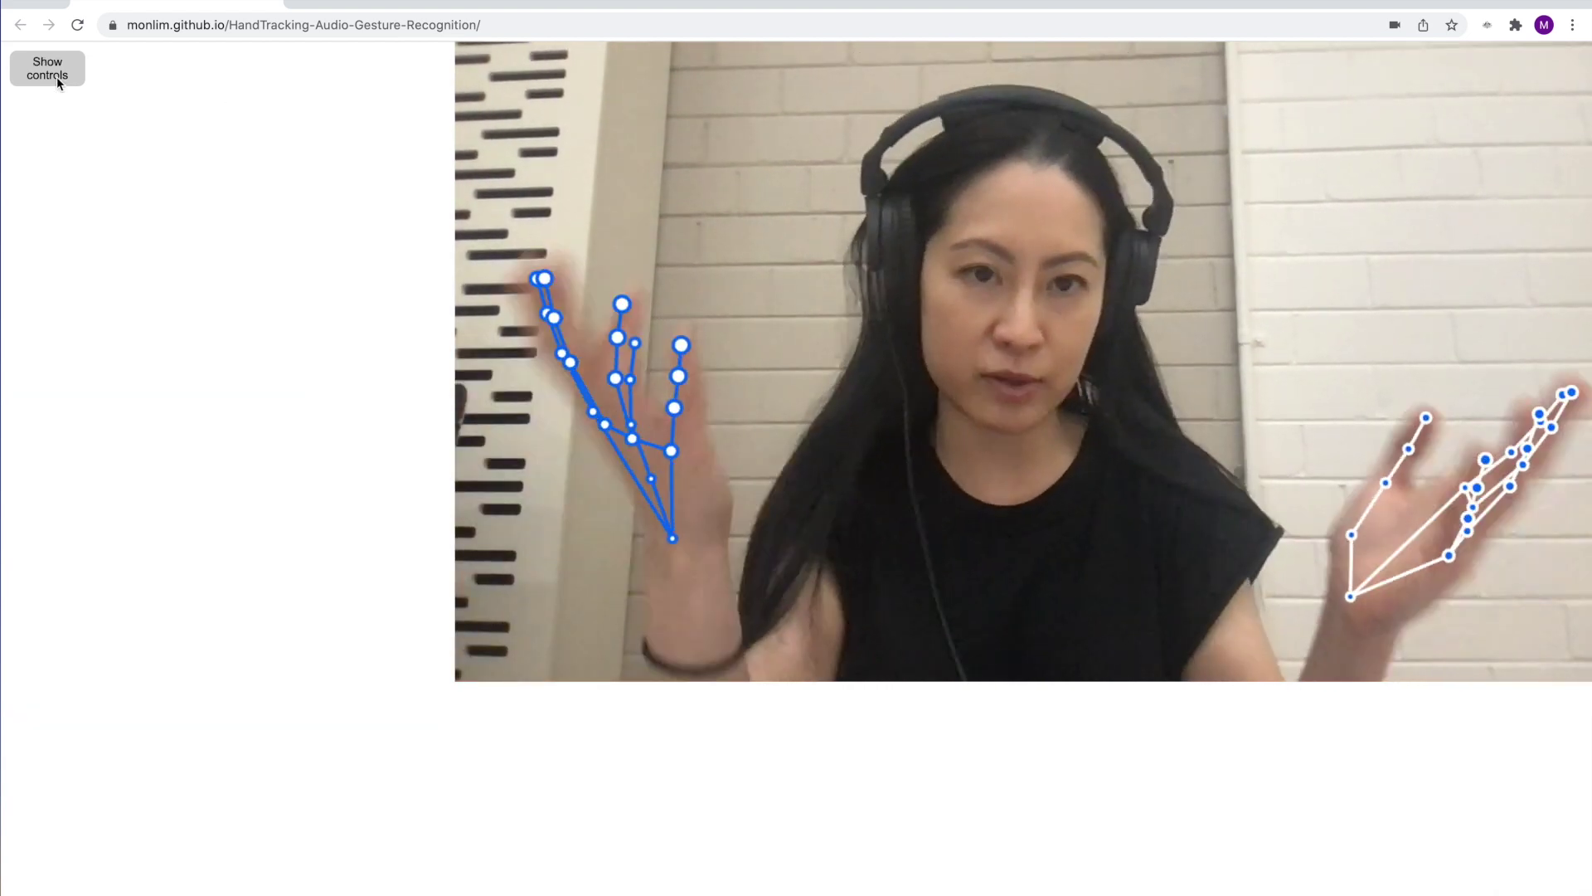
left_click(57, 76)
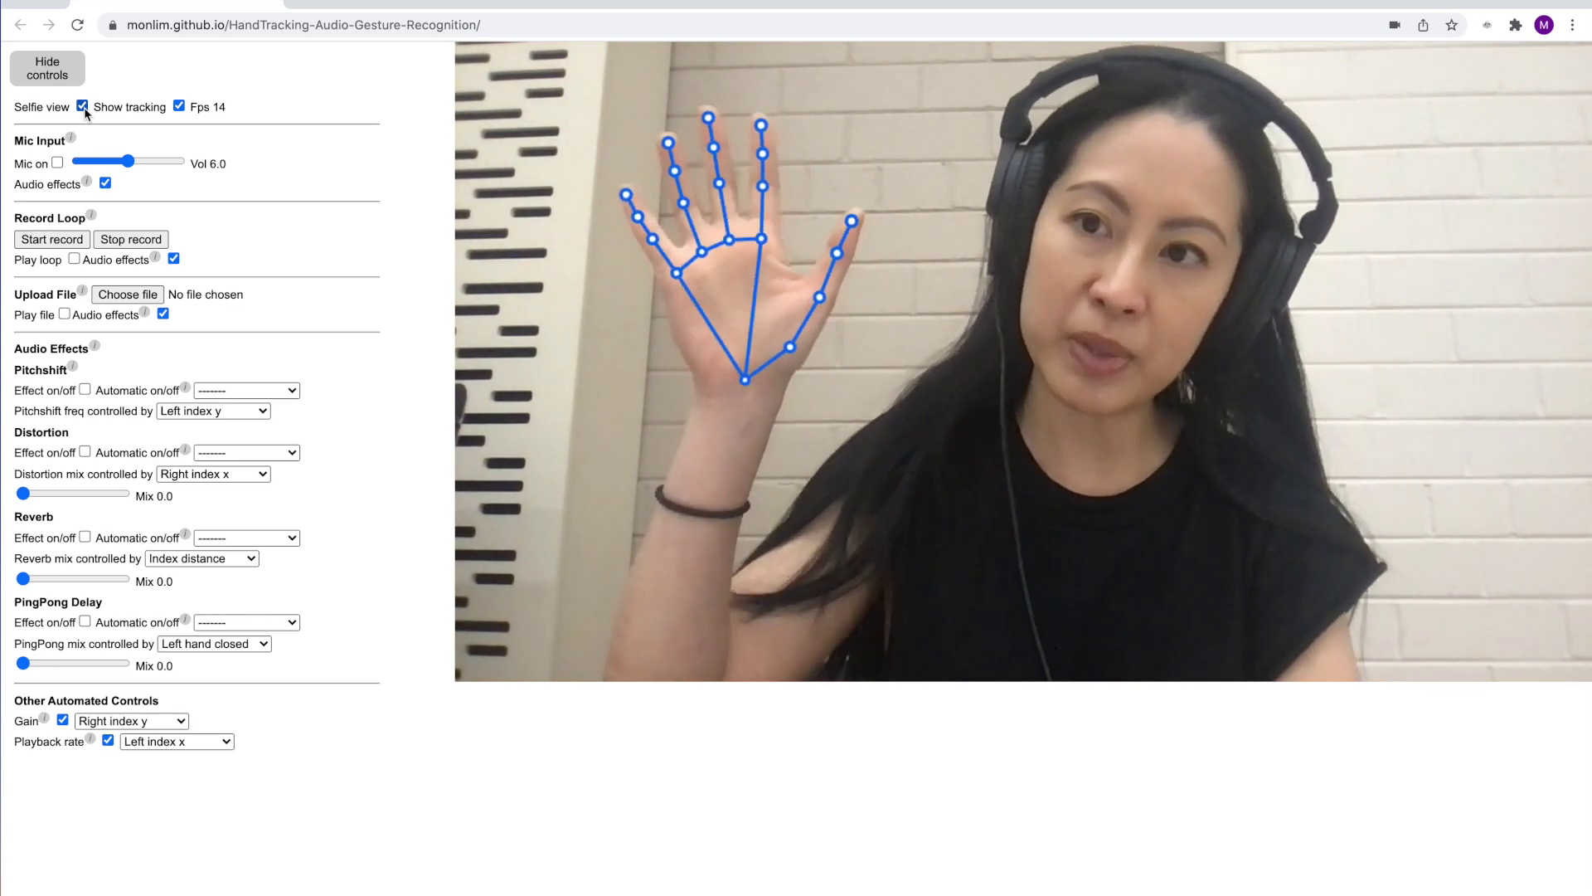
- Toggle the selfie view off and on again, and turn the hand-tracking overlay back on
left_click(83, 107)
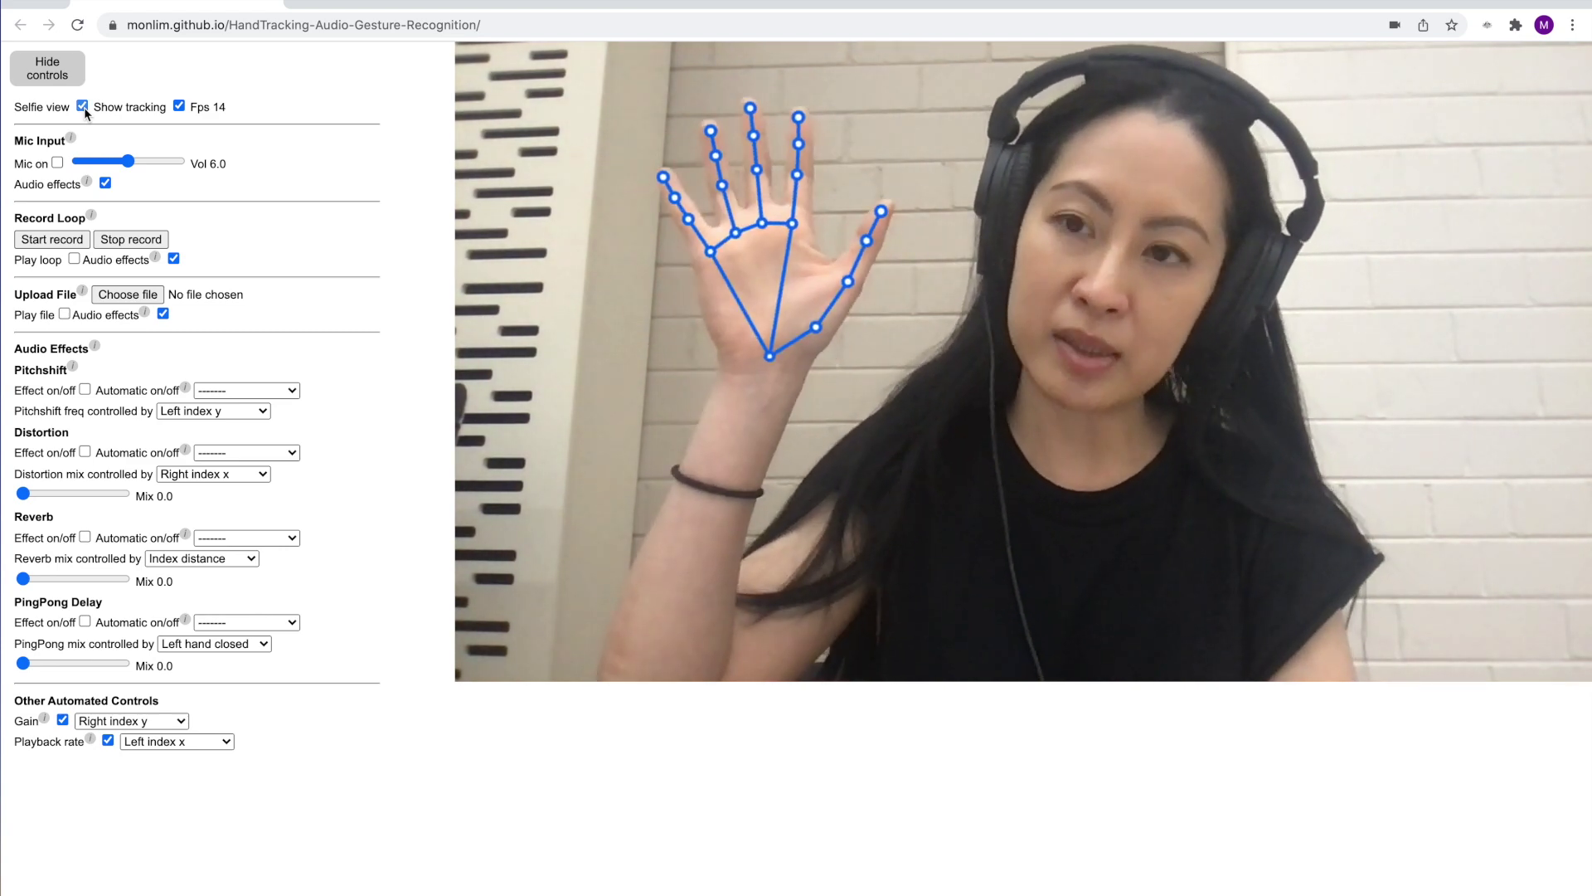
left_click(83, 107)
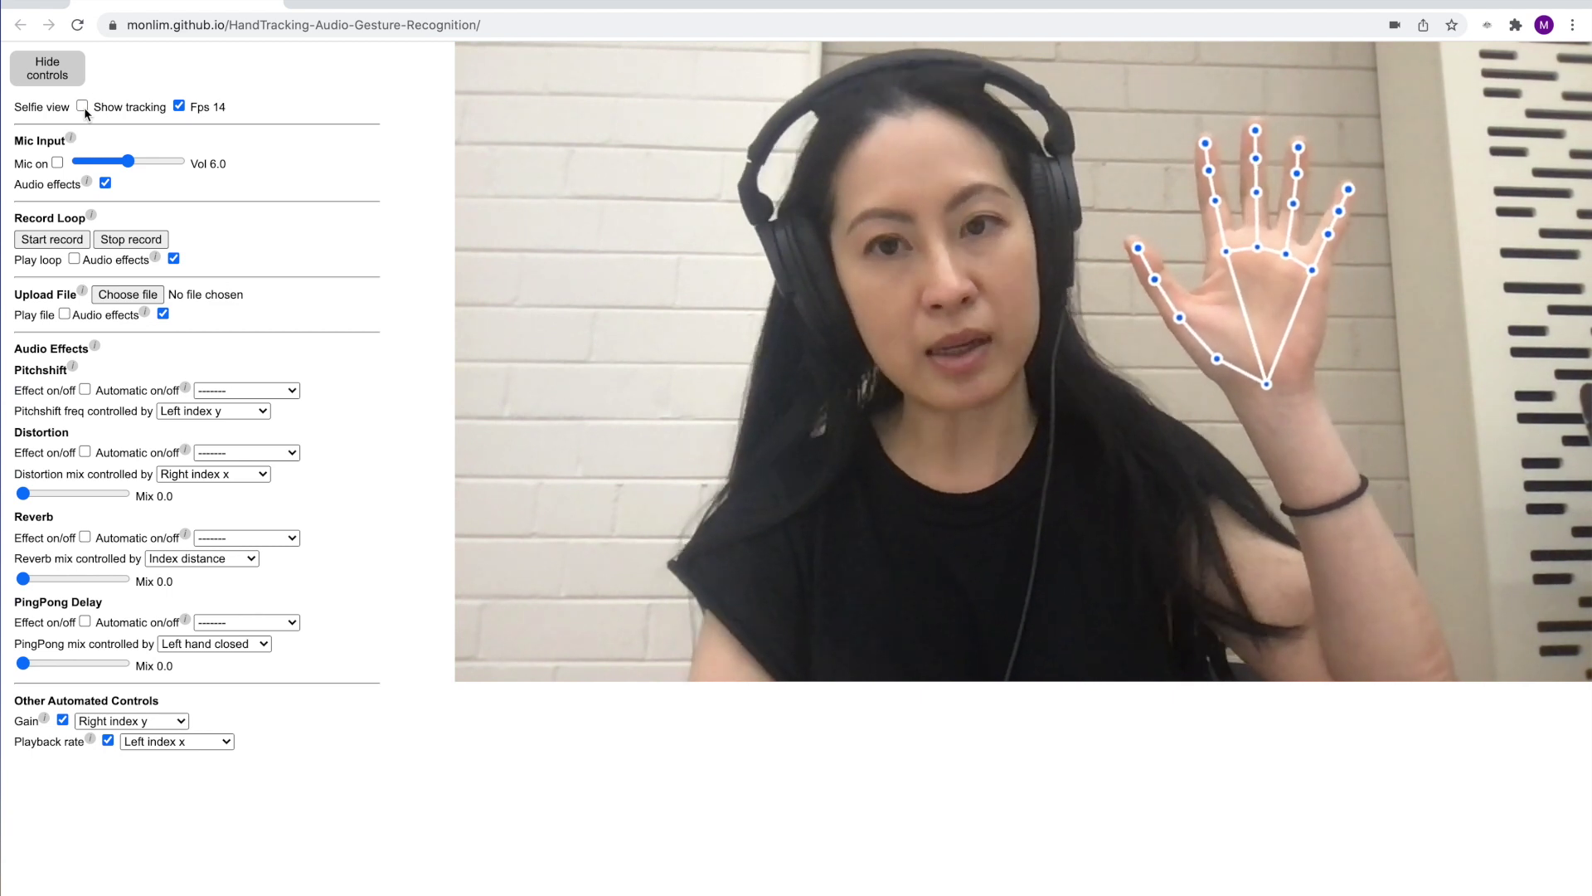
left_click(83, 107)
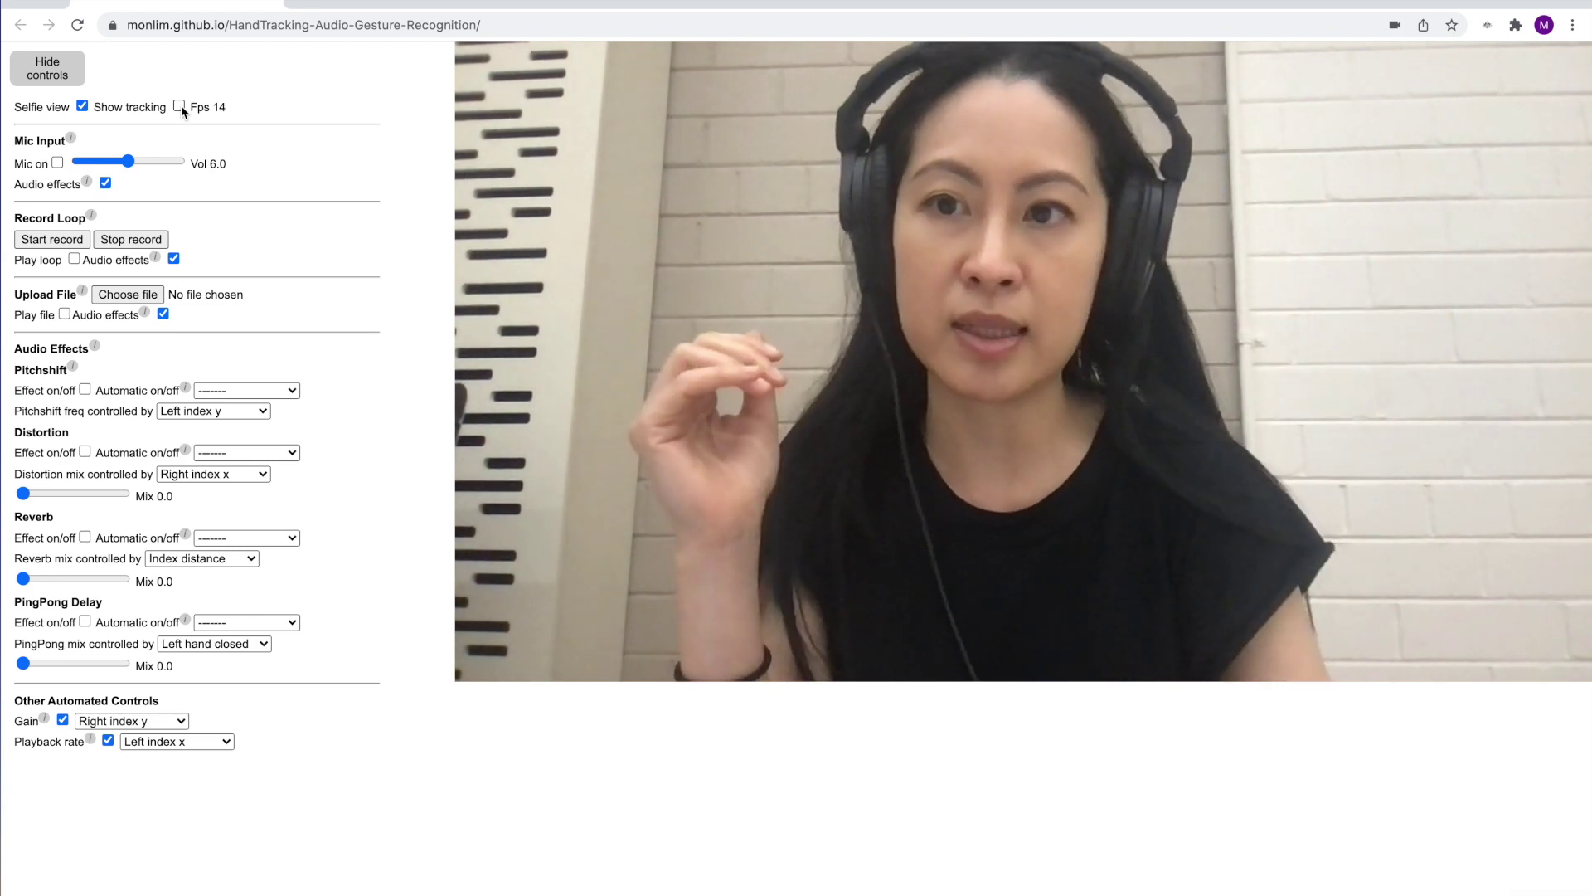
left_click(180, 106)
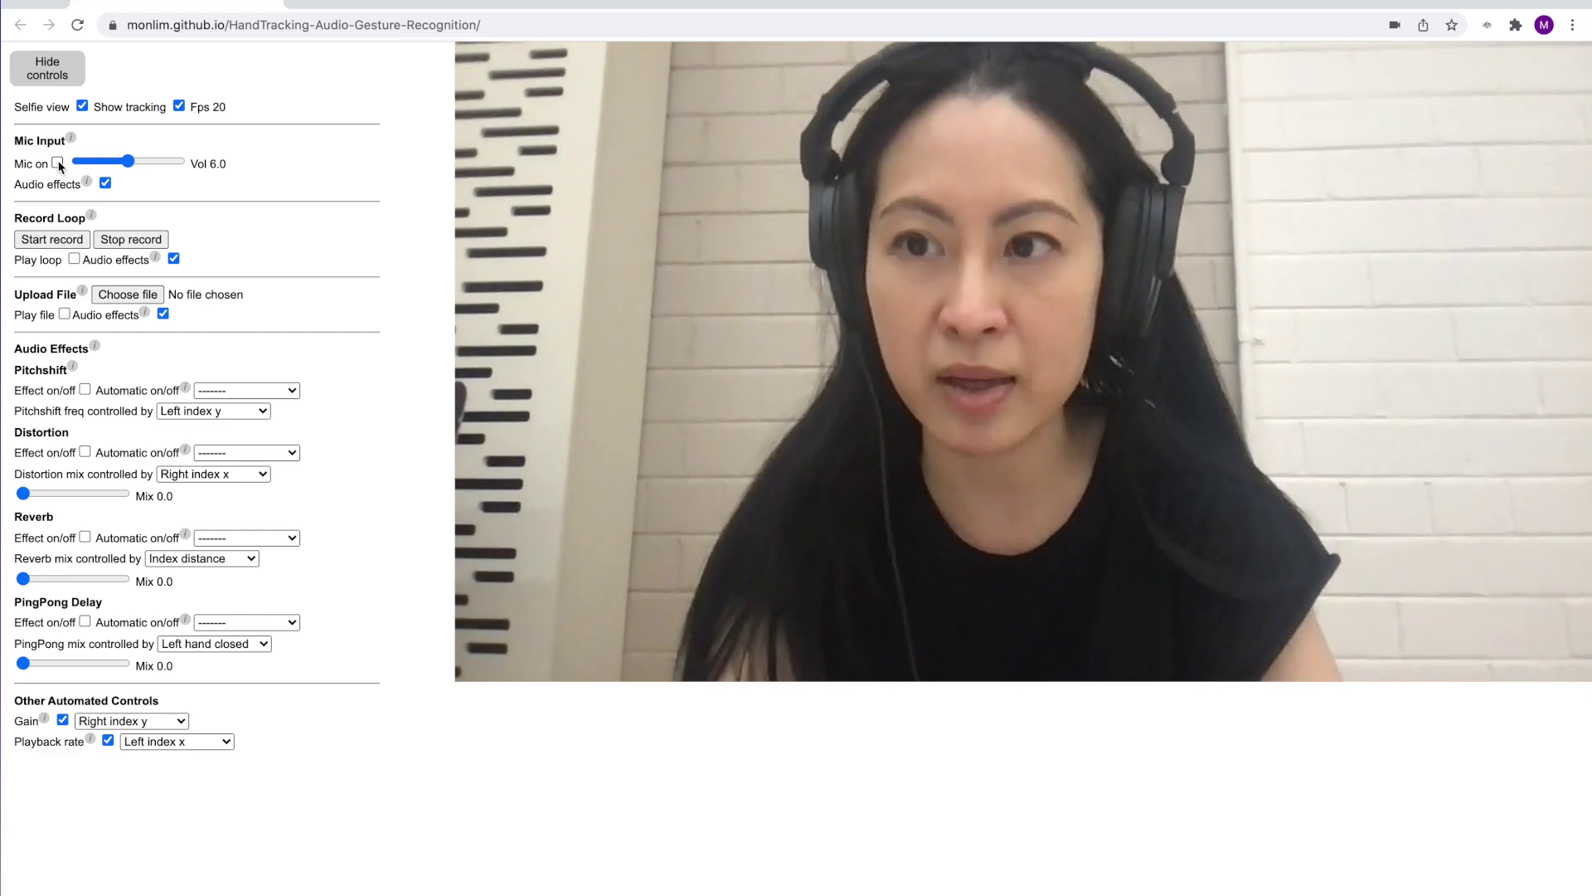
- Look over the mic, record loop and upload options, and view the gestures available for controlling the Pitchshift frequency
mouse_move(88, 215)
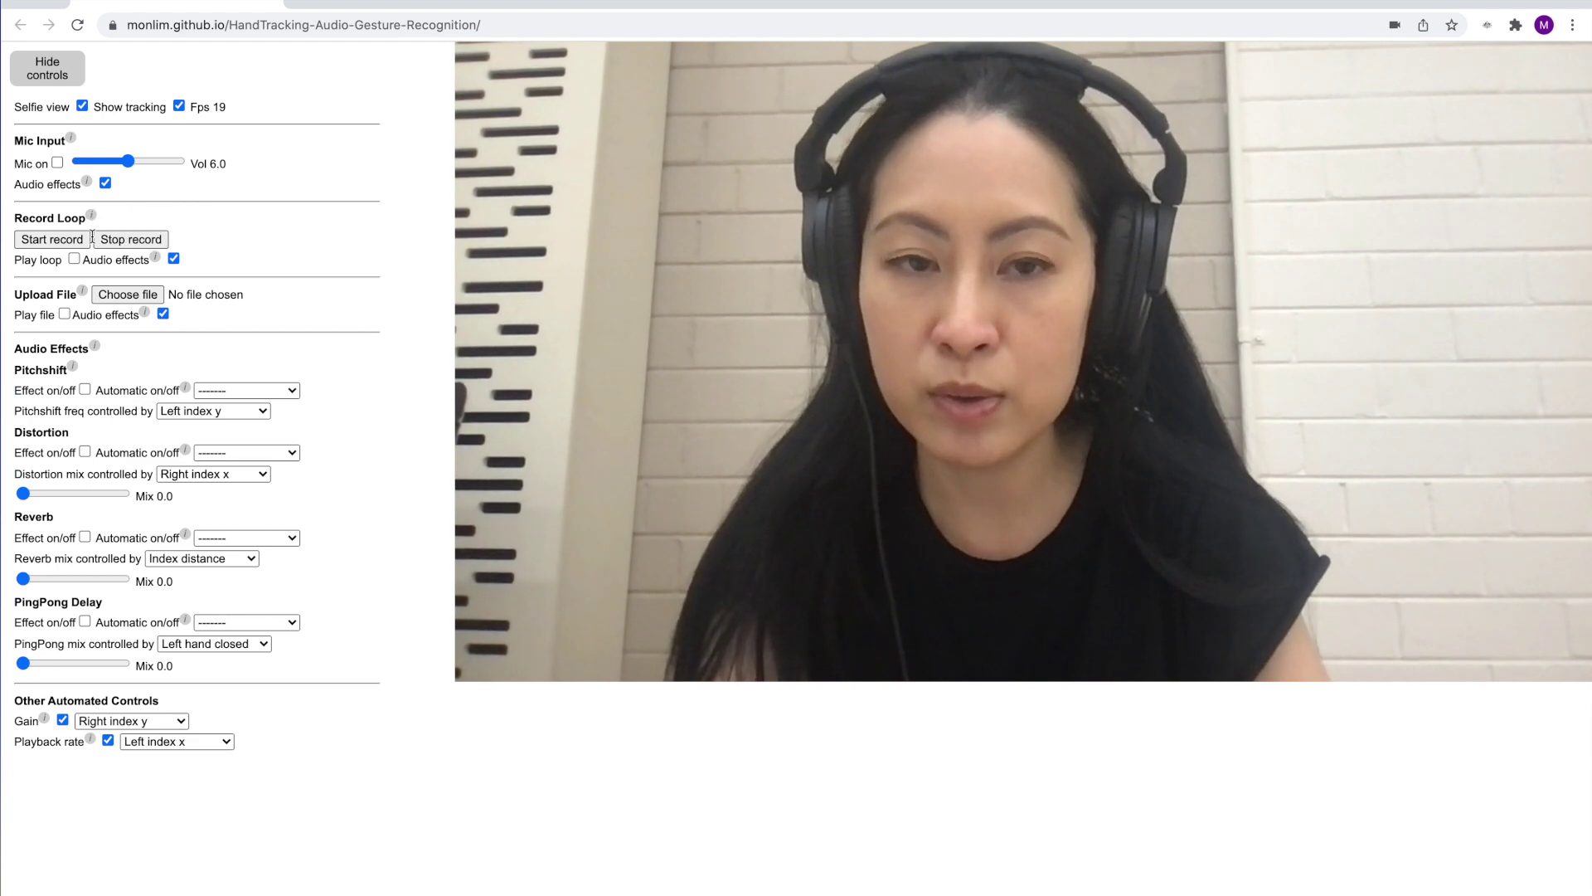
left_click(80, 240)
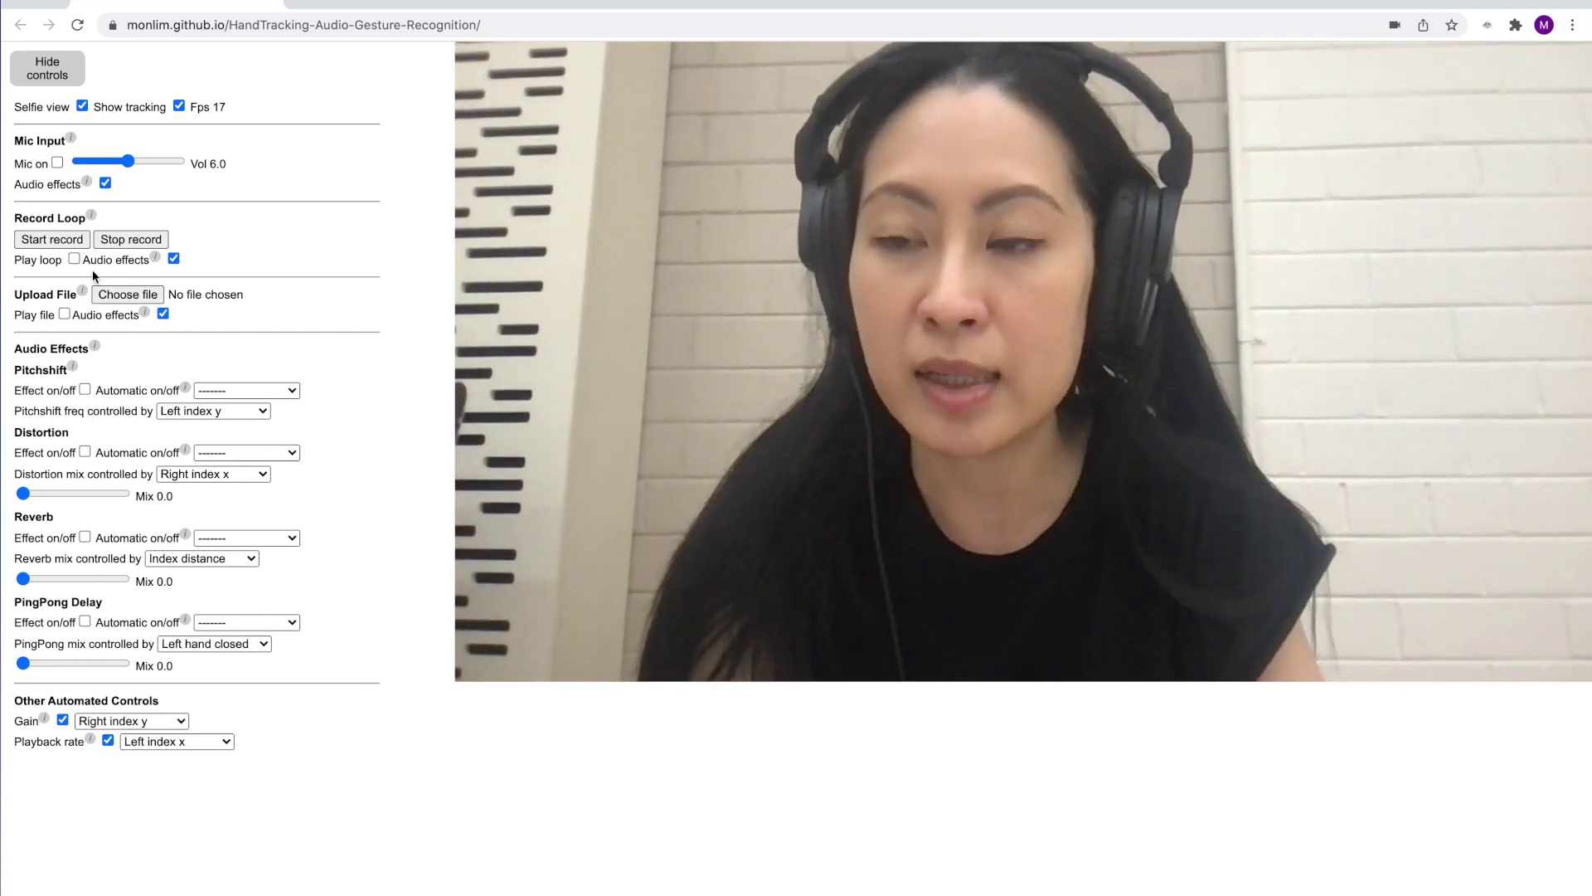
mouse_move(92, 292)
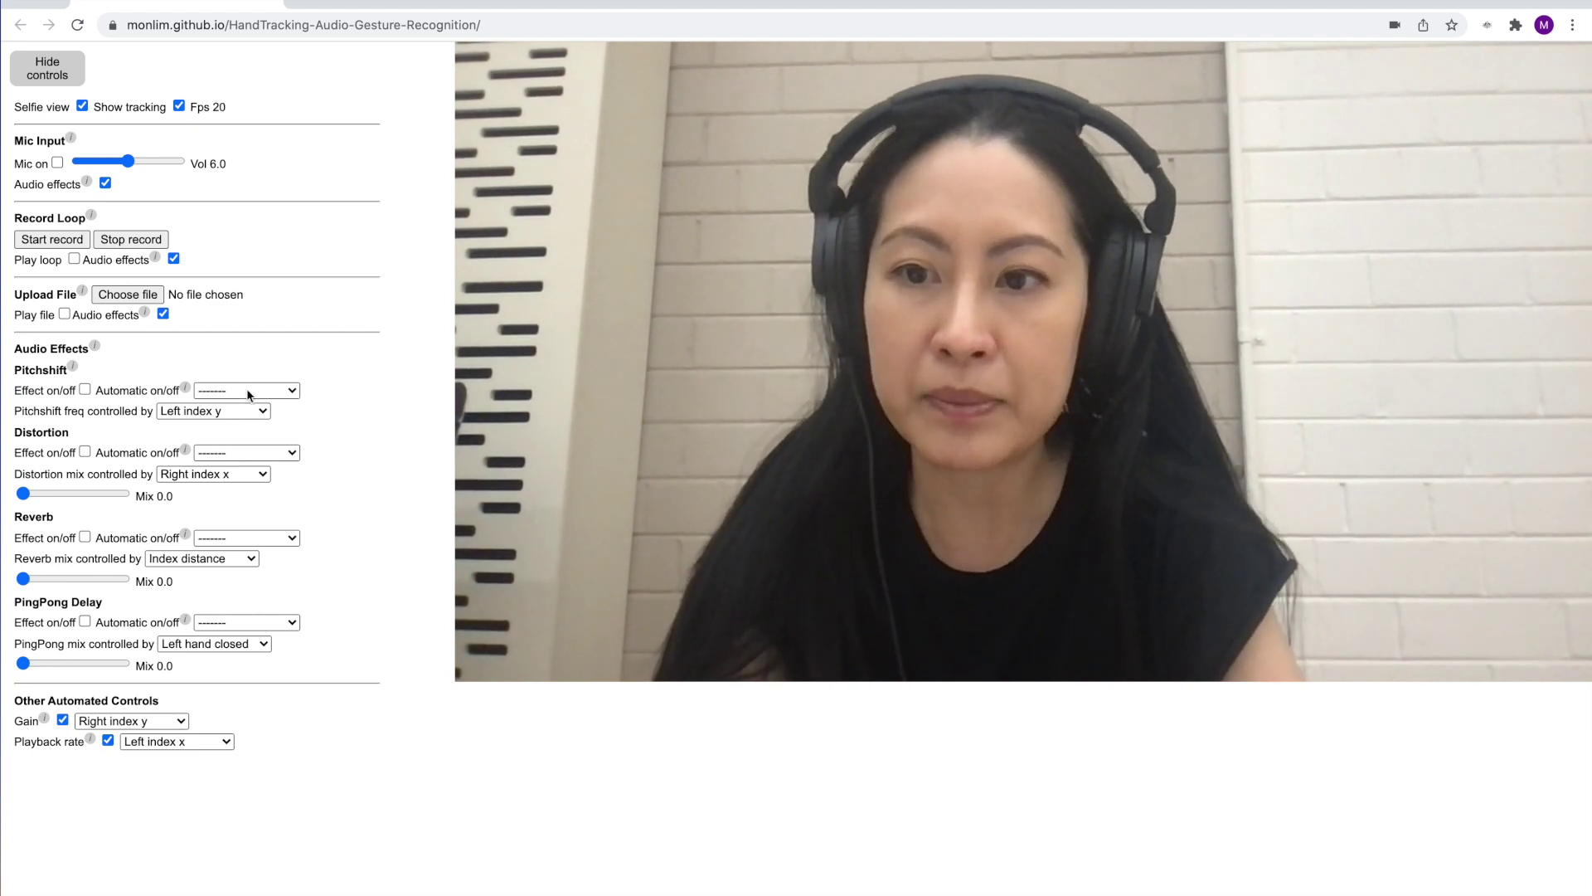
left_click(260, 411)
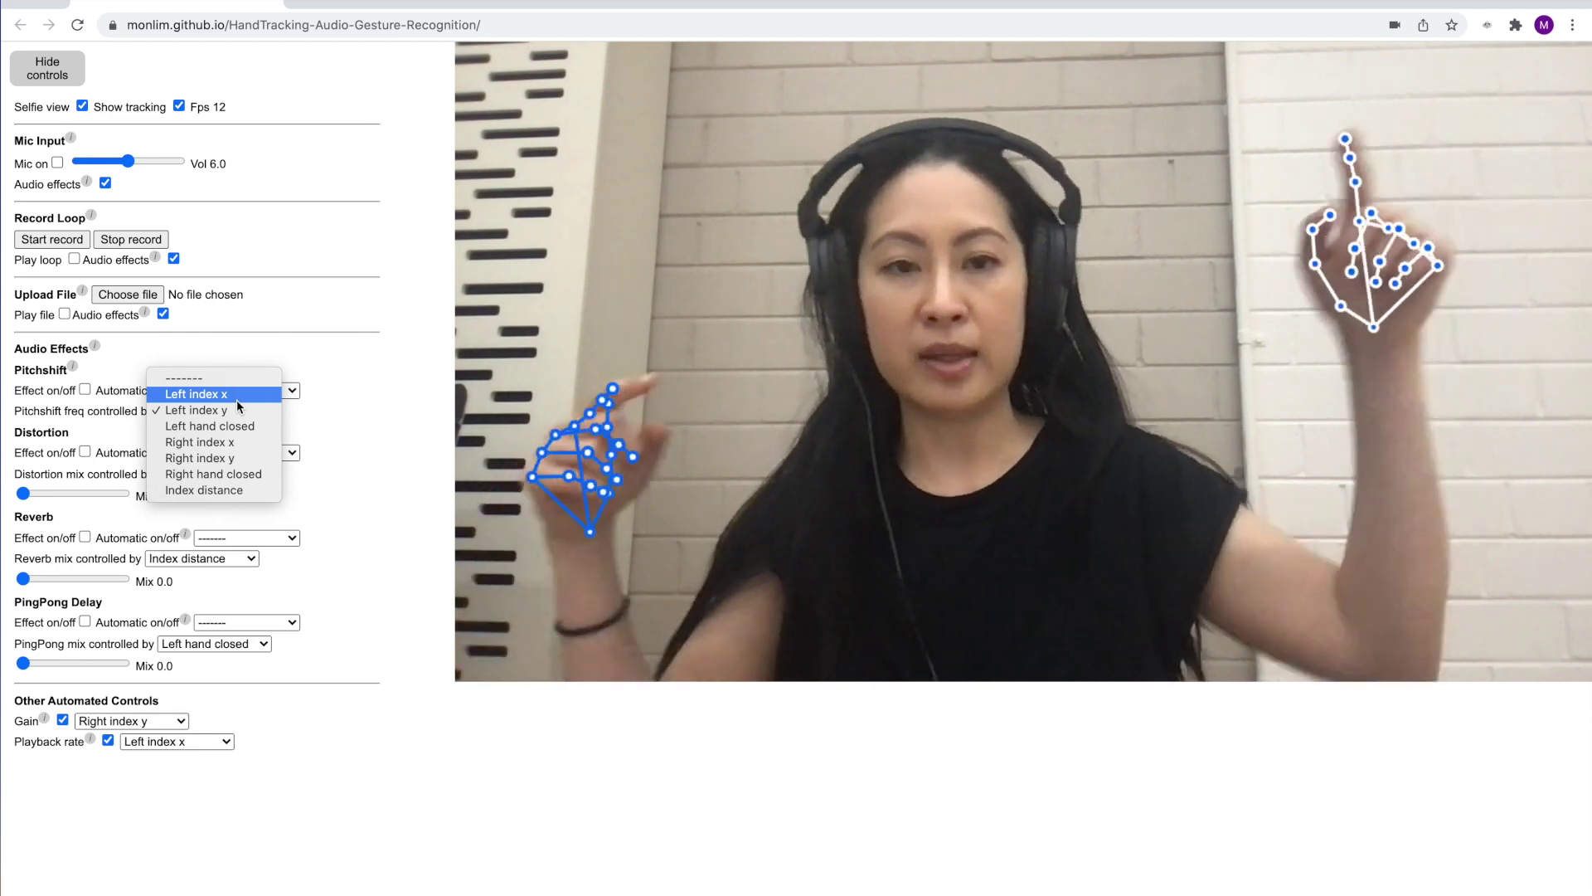
left_click(310, 360)
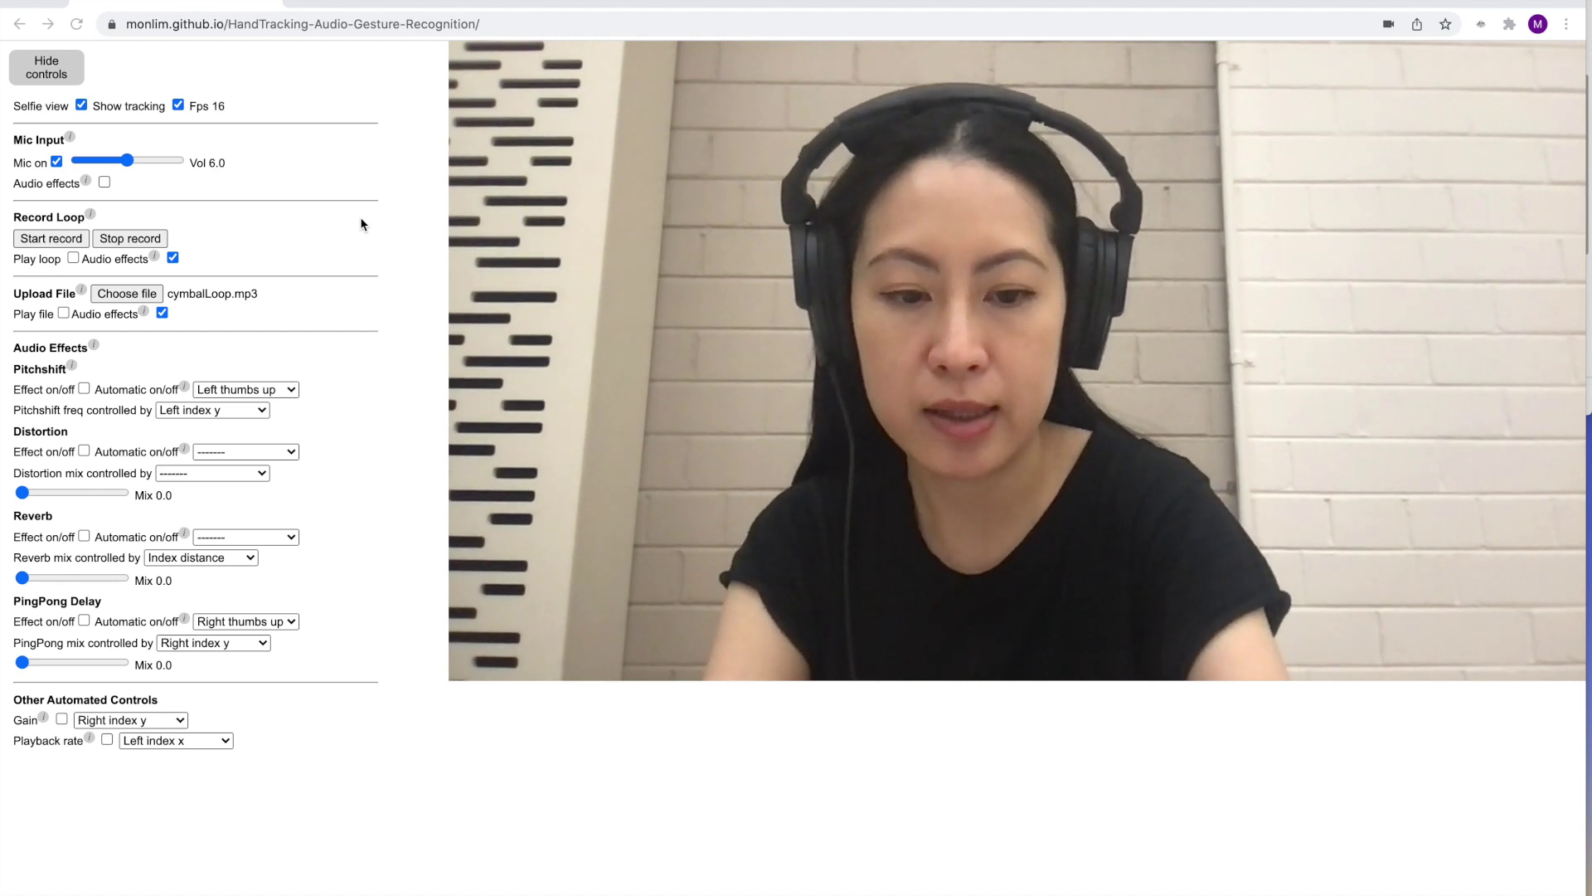
- Set the mic input volume to 5
key("XF86AudioRaiseVolume")
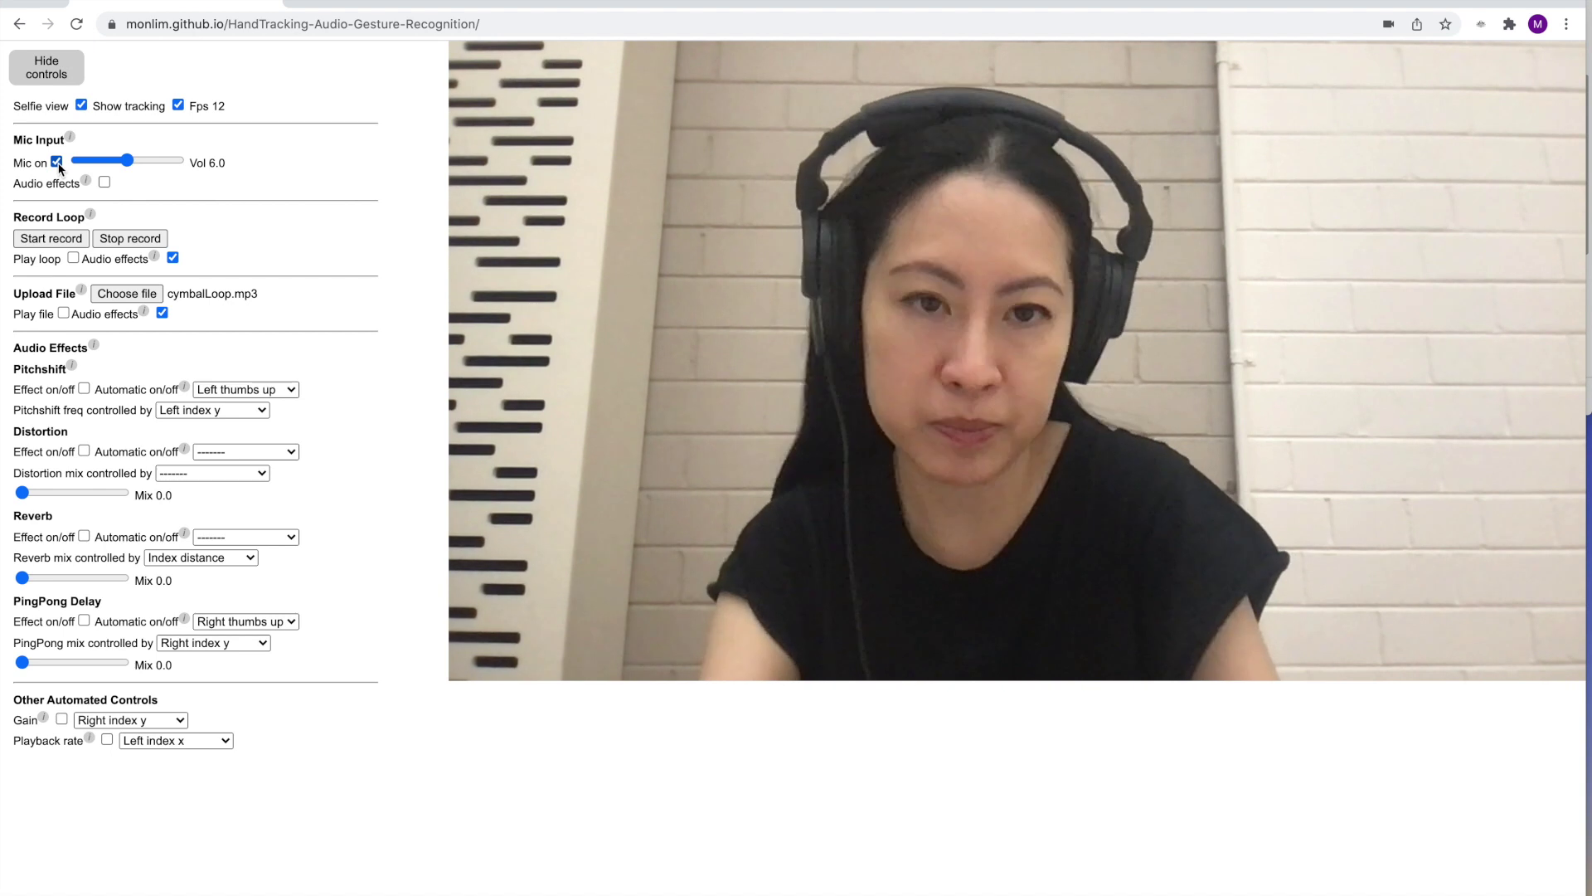
left_click(125, 160)
left_click_drag(123, 161, 112, 163)
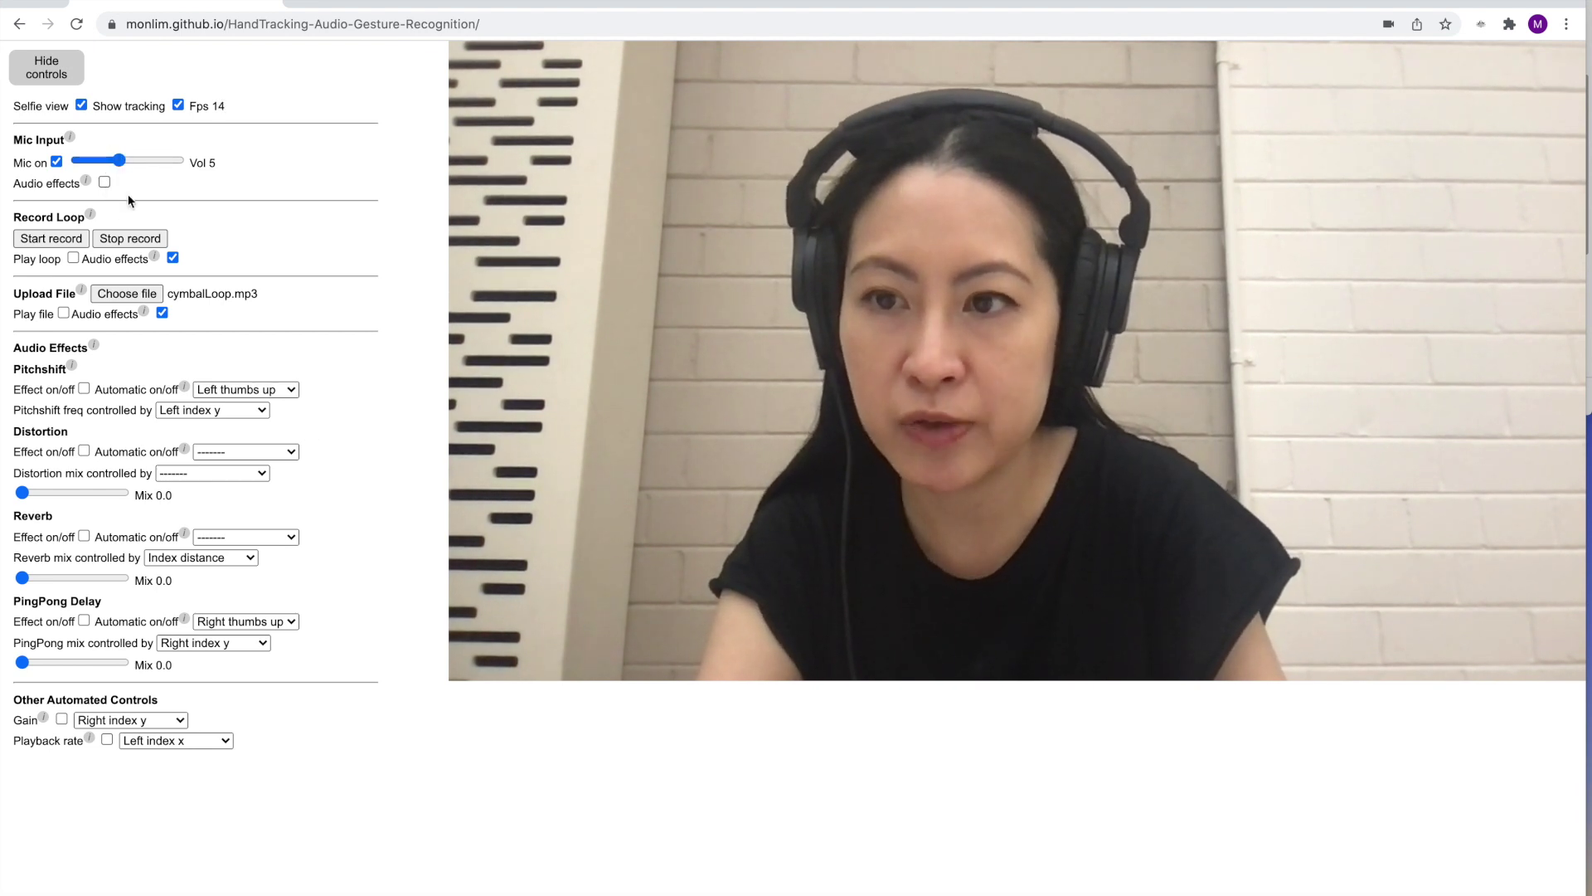
- Clear the gesture that switches Pitchshift on and off automatically, and turn the Pitchshift effect off
left_click(240, 390)
left_click(187, 369)
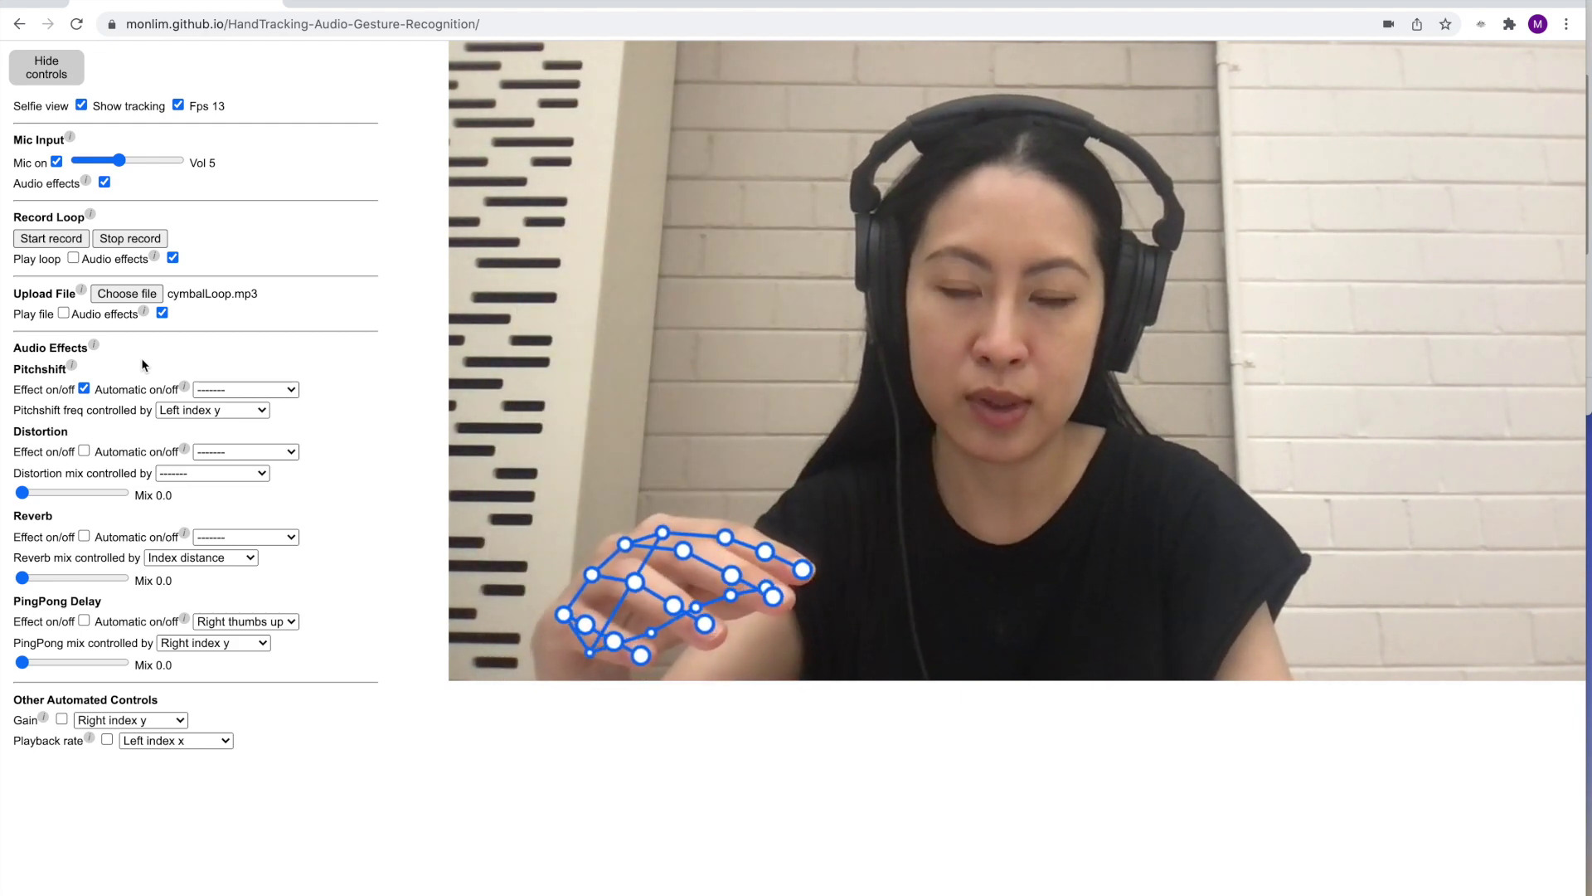
left_click(83, 389)
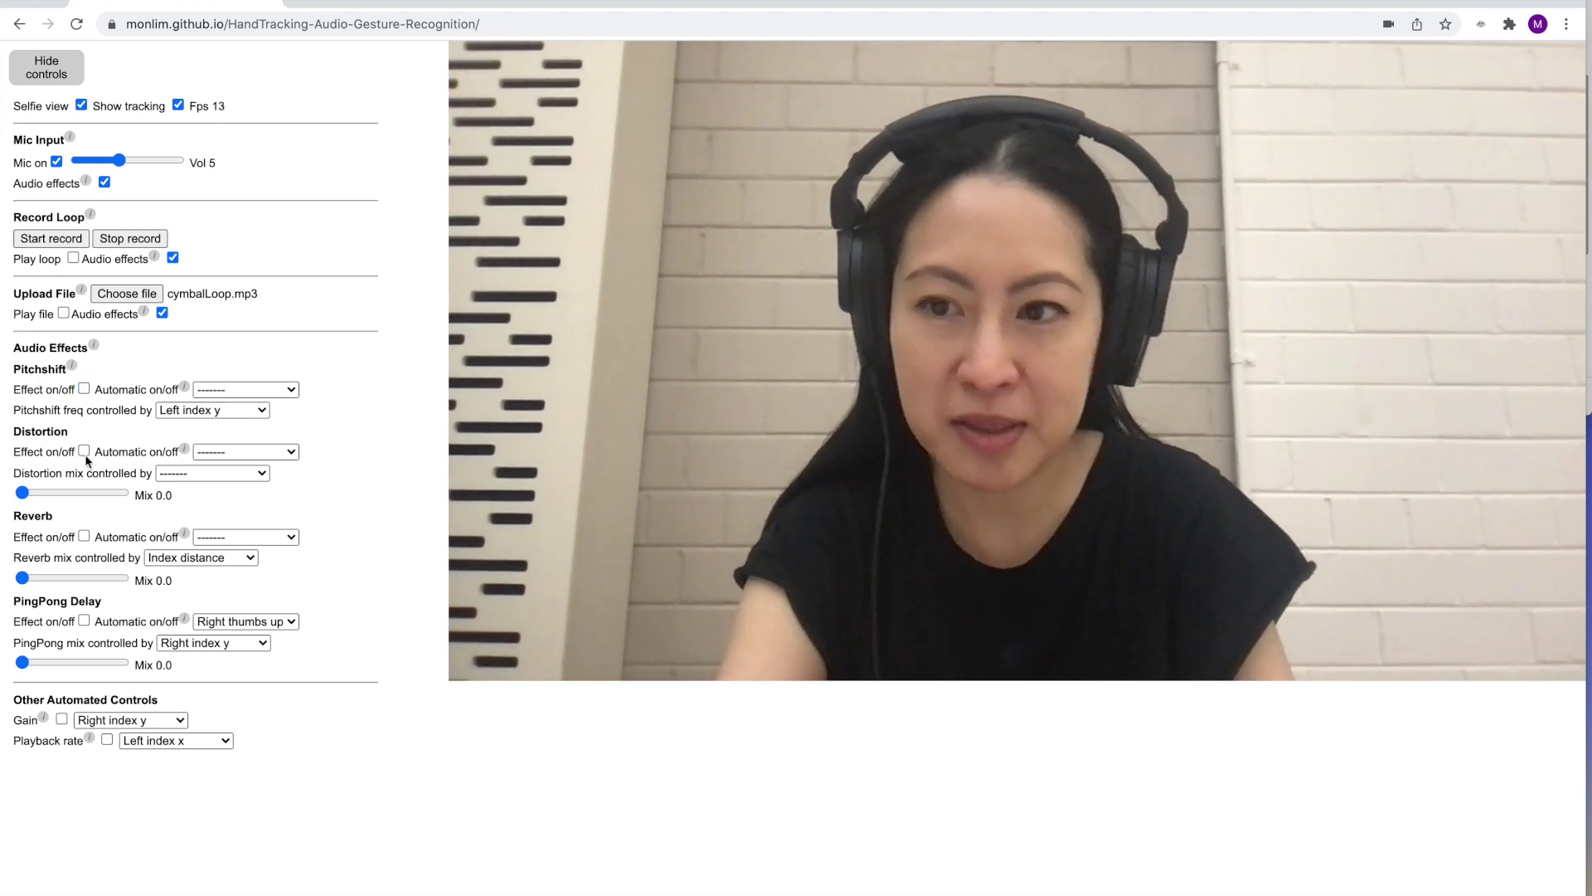
- Assign control of the Distortion mix to Left index x, and turn Distortion off after trying it by hand
left_click(202, 478)
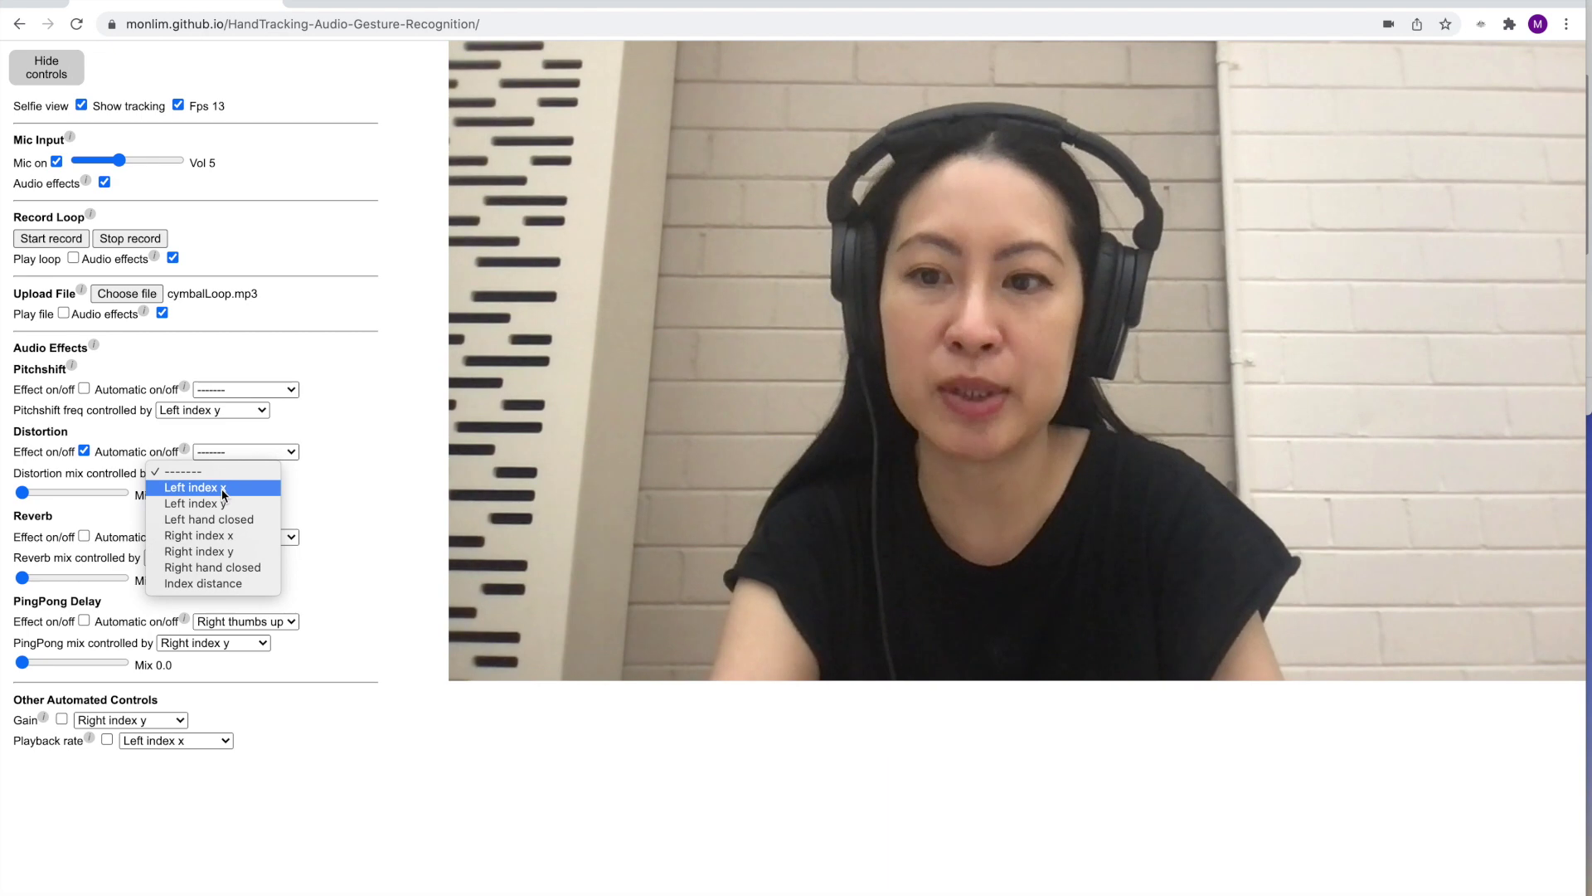
left_click(221, 489)
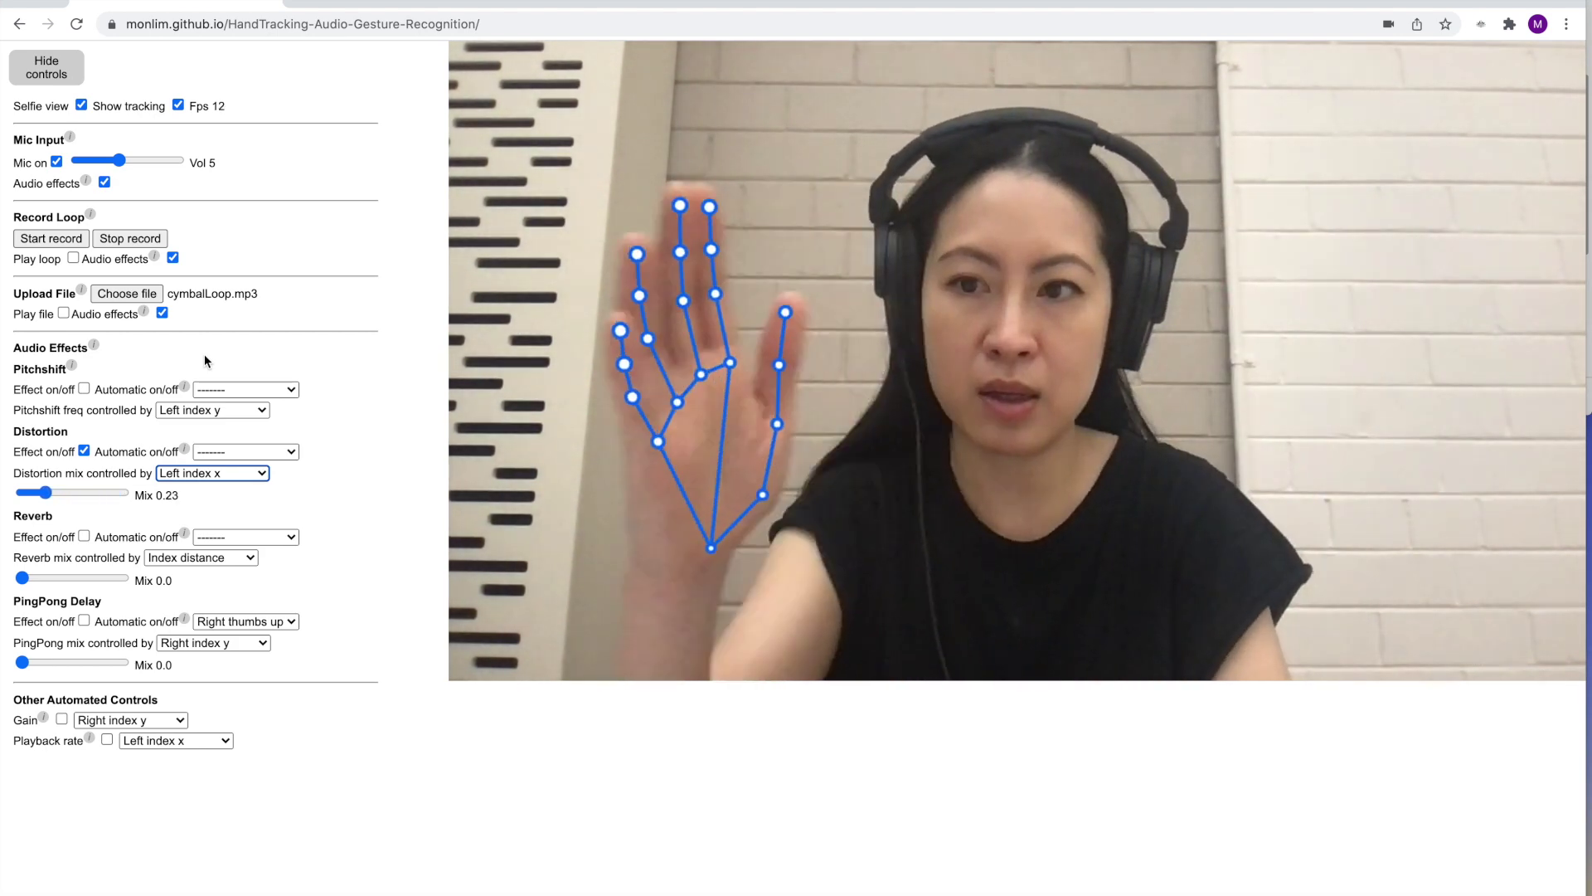
left_click(85, 451)
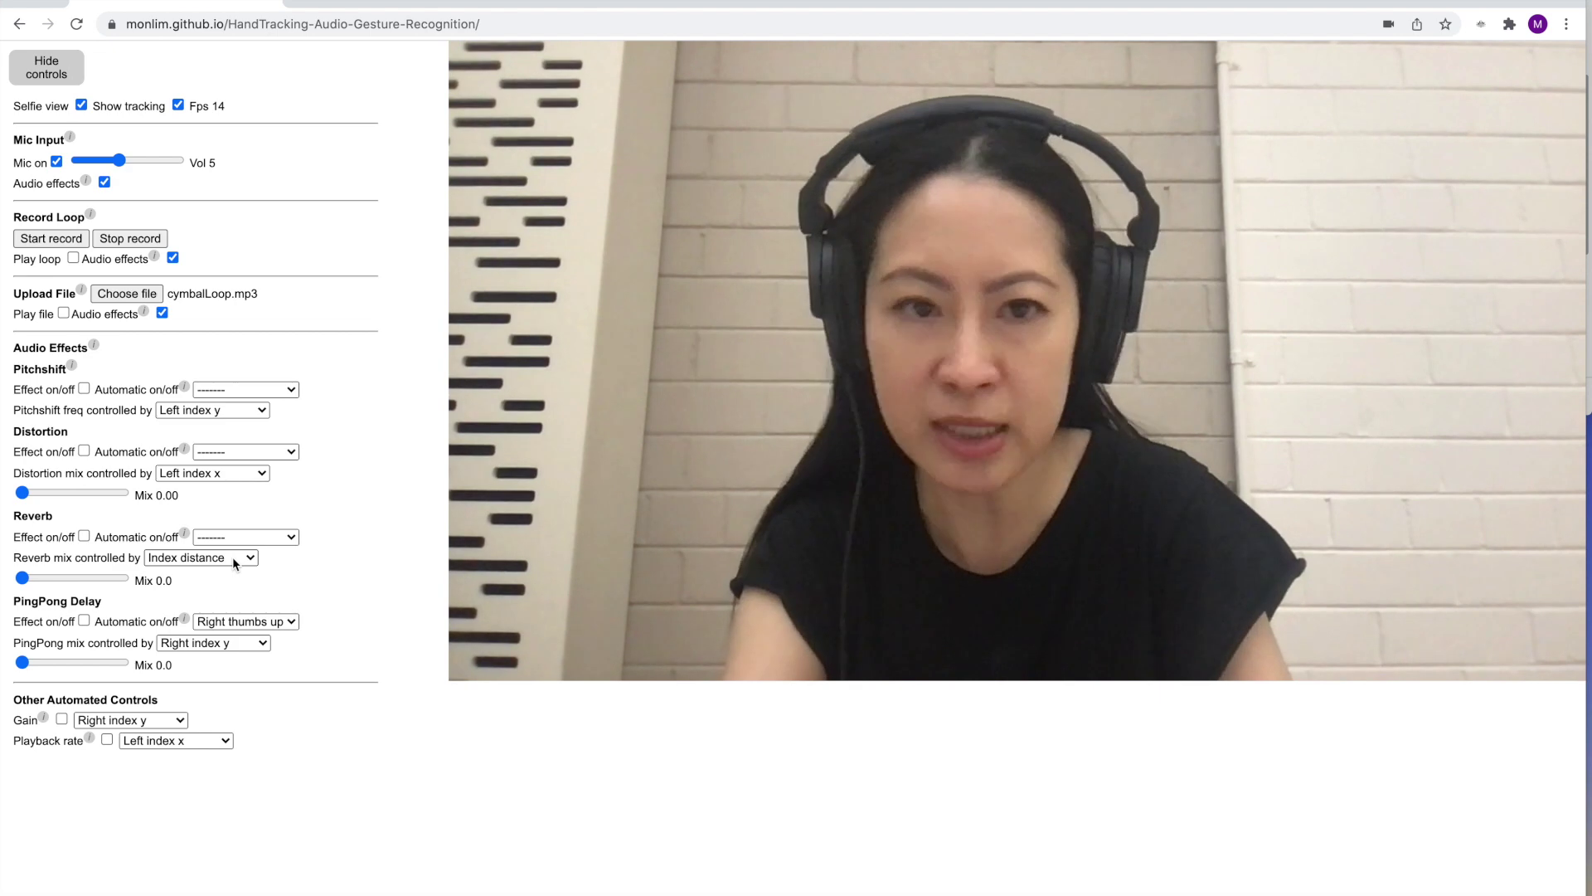
- Try the Reverb effect with its mix controlled by Index distance, and turn it off again
left_click(85, 536)
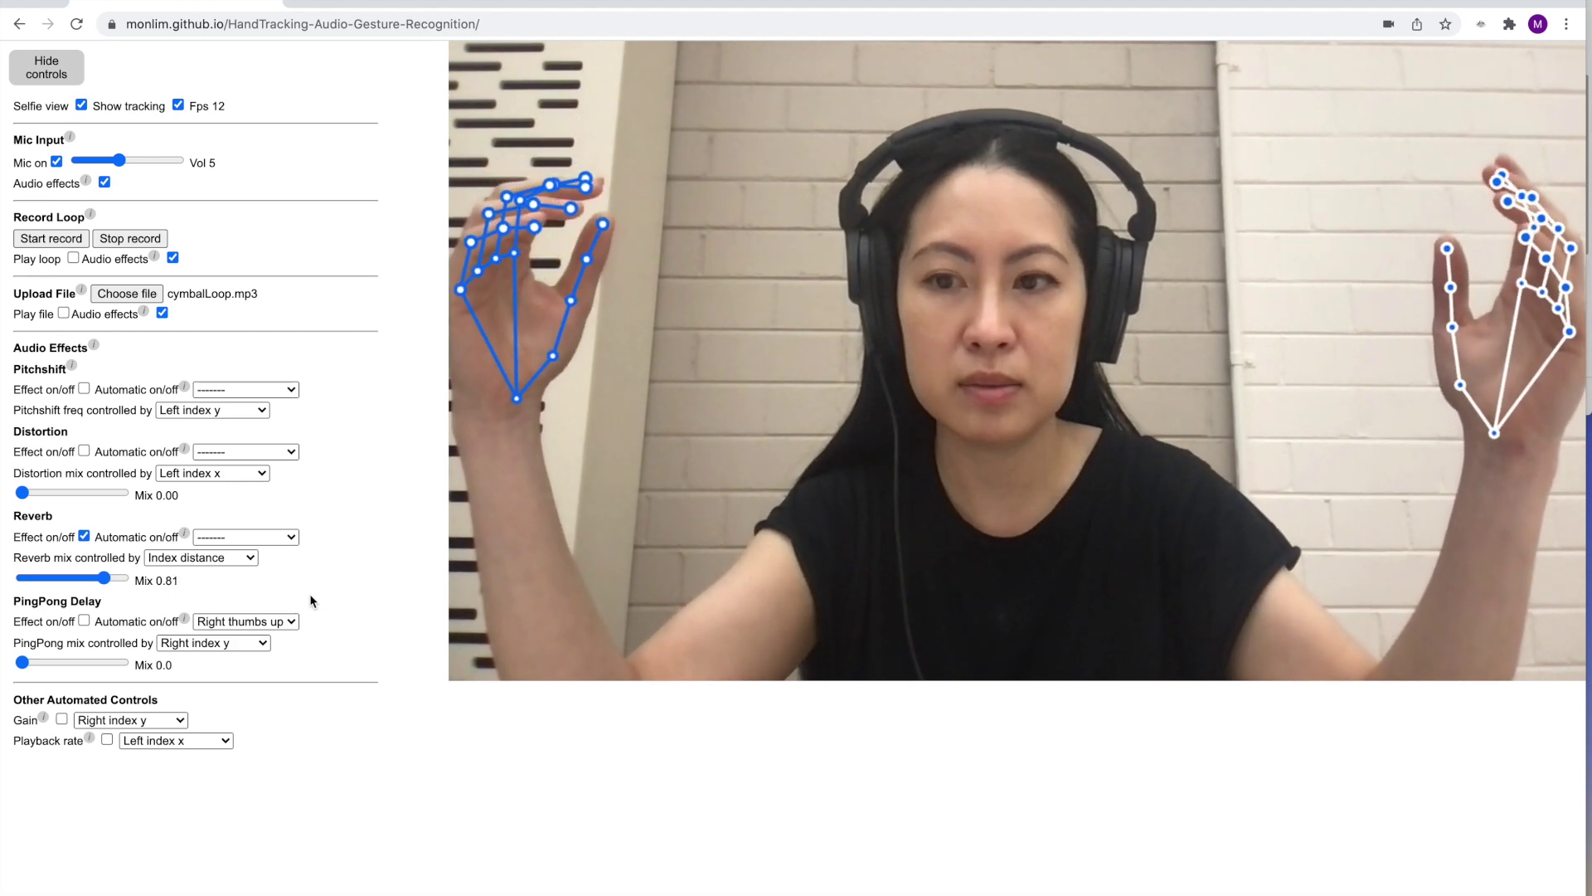
left_click(84, 536)
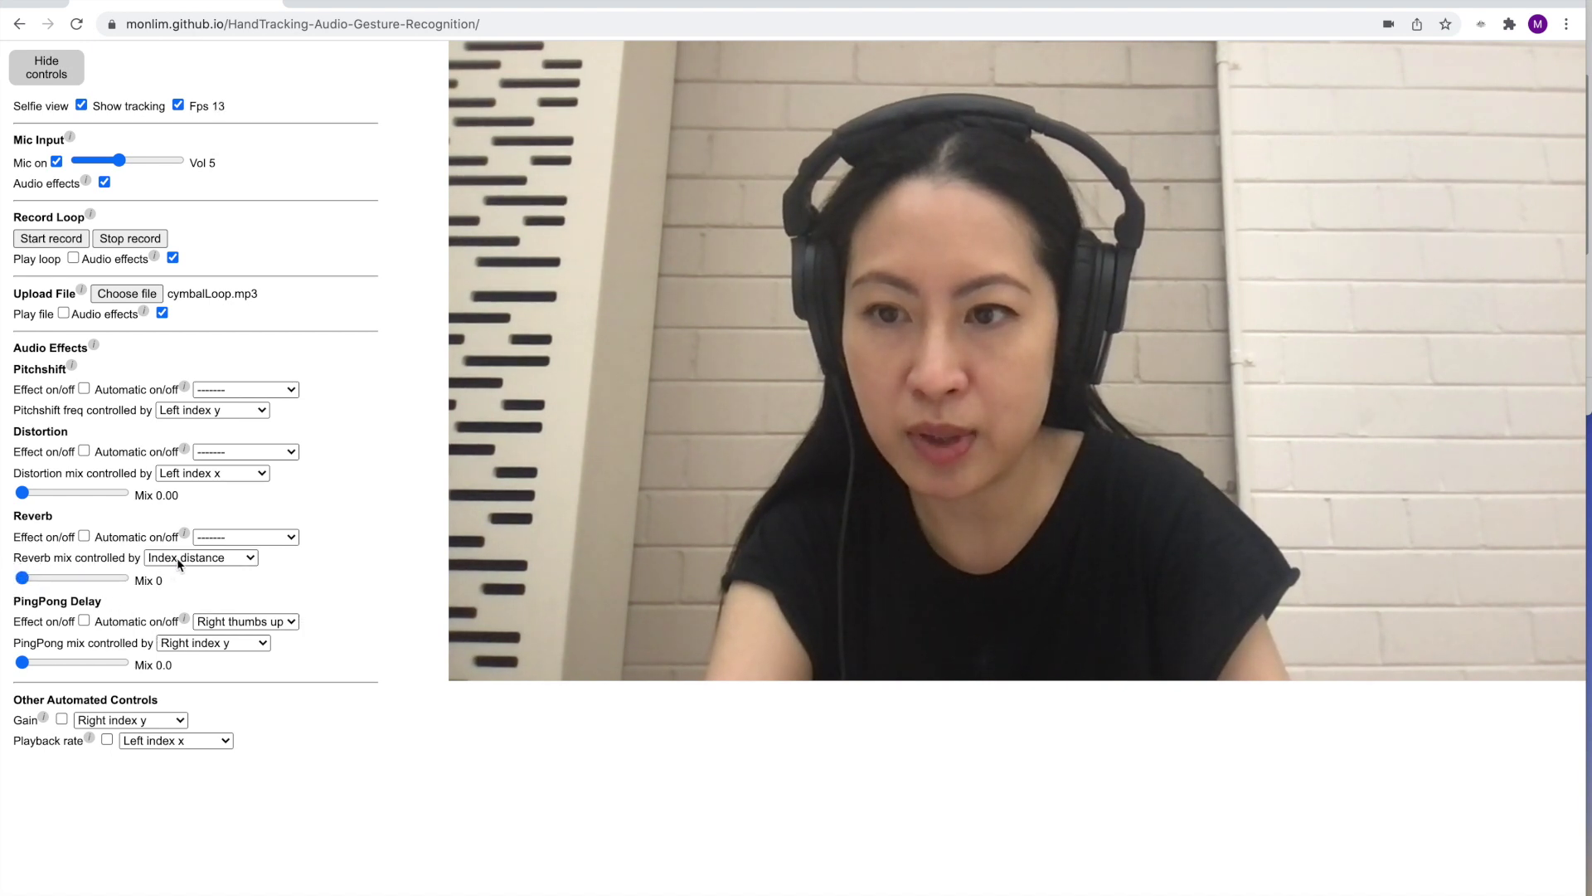
- Set the PingPong Delay mix to be controlled by Right hand closed, enable the effect and clear its automatic on/off gesture
left_click(230, 642)
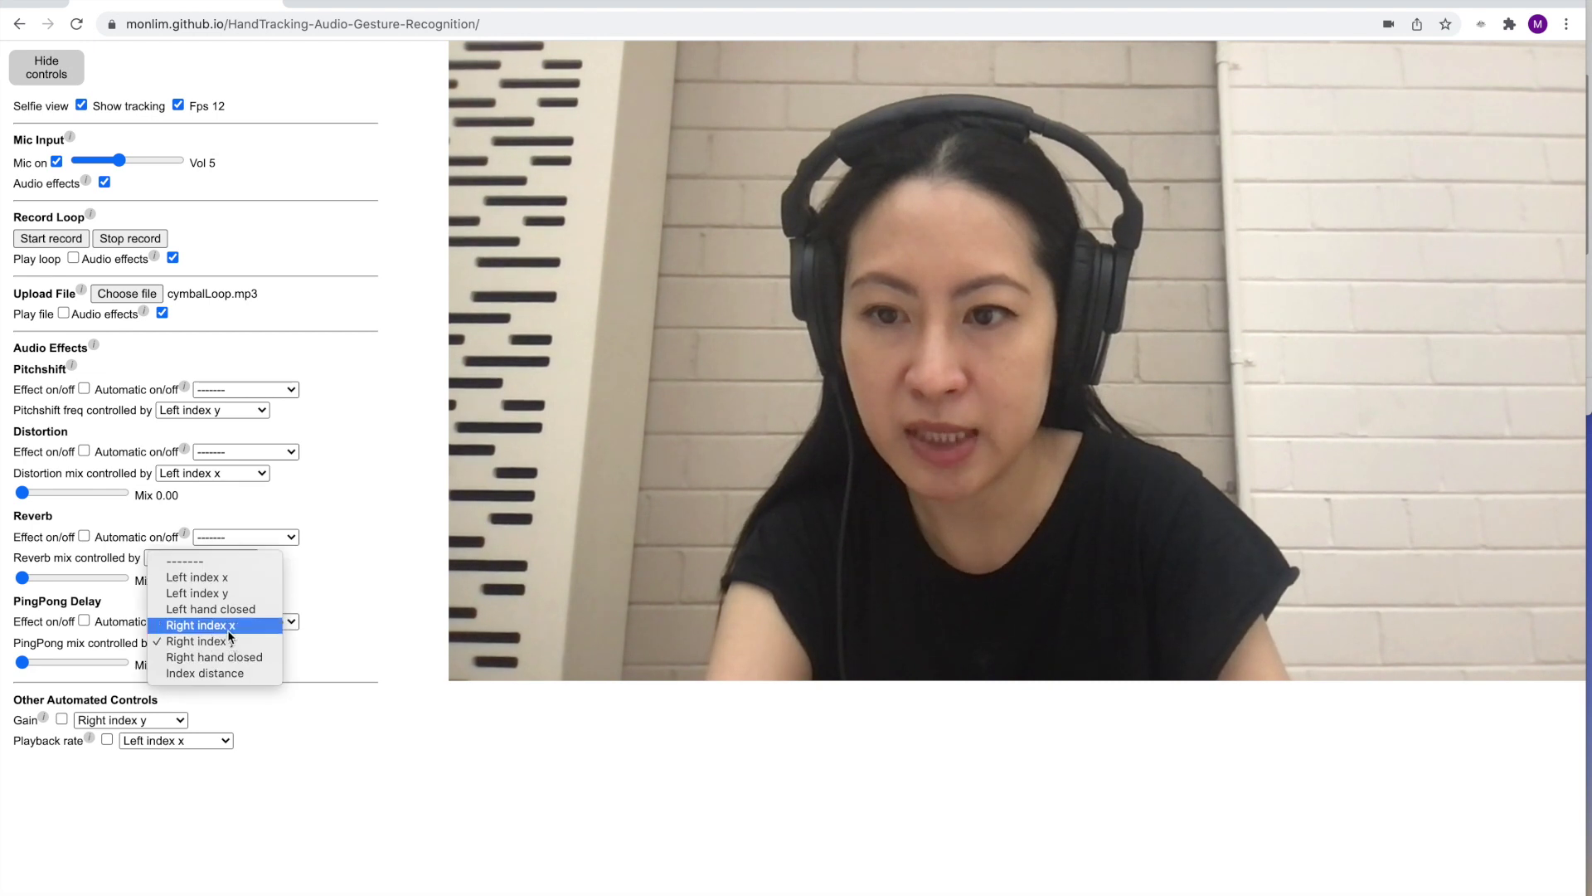
left_click(232, 657)
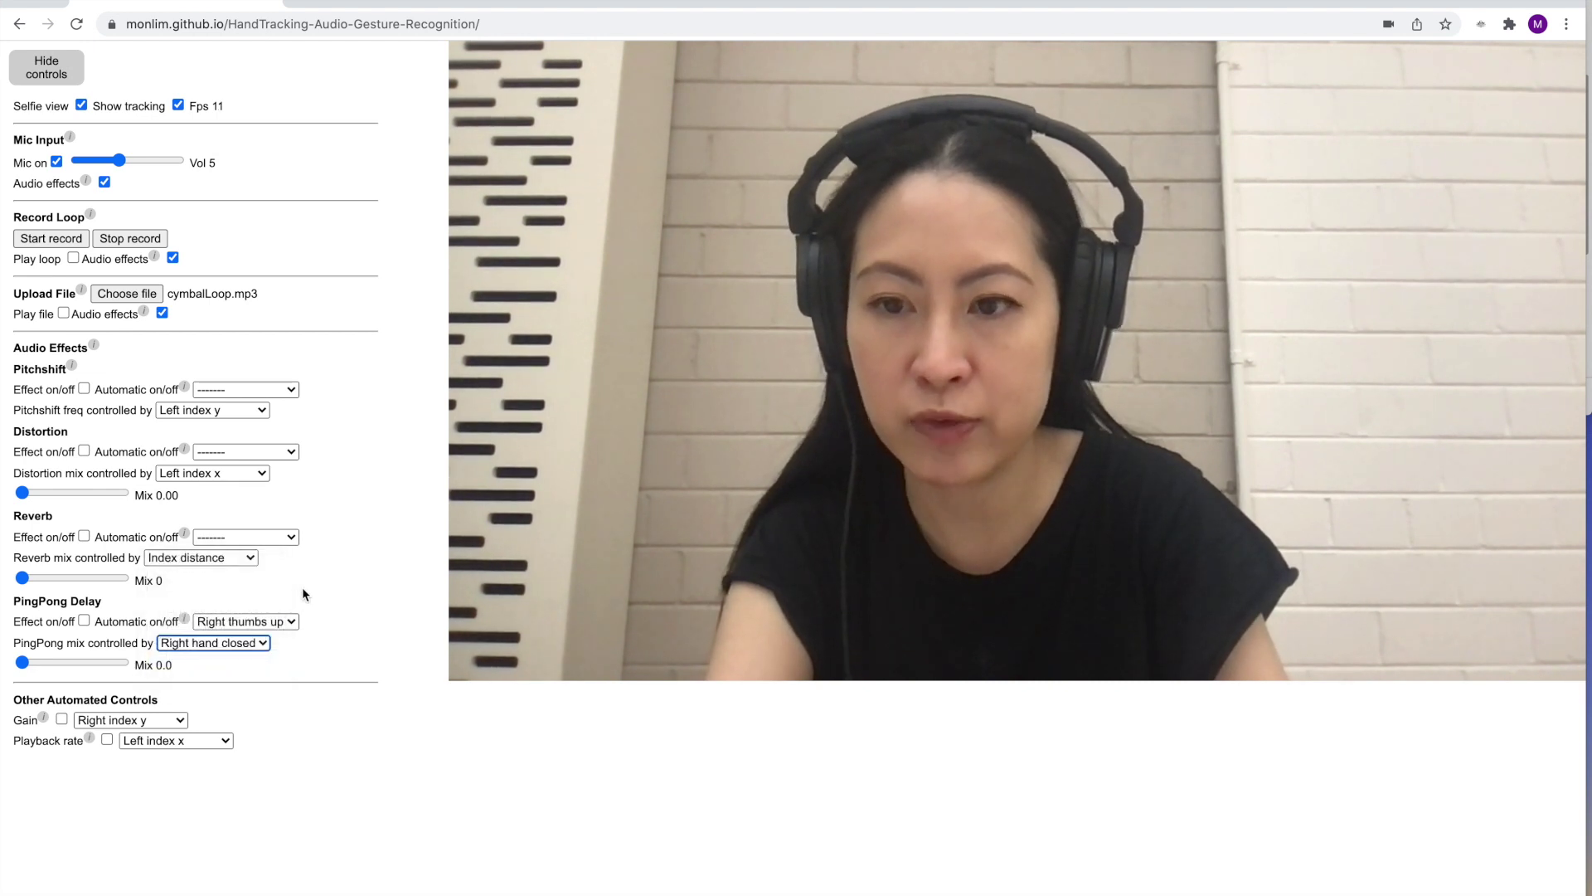
left_click(84, 621)
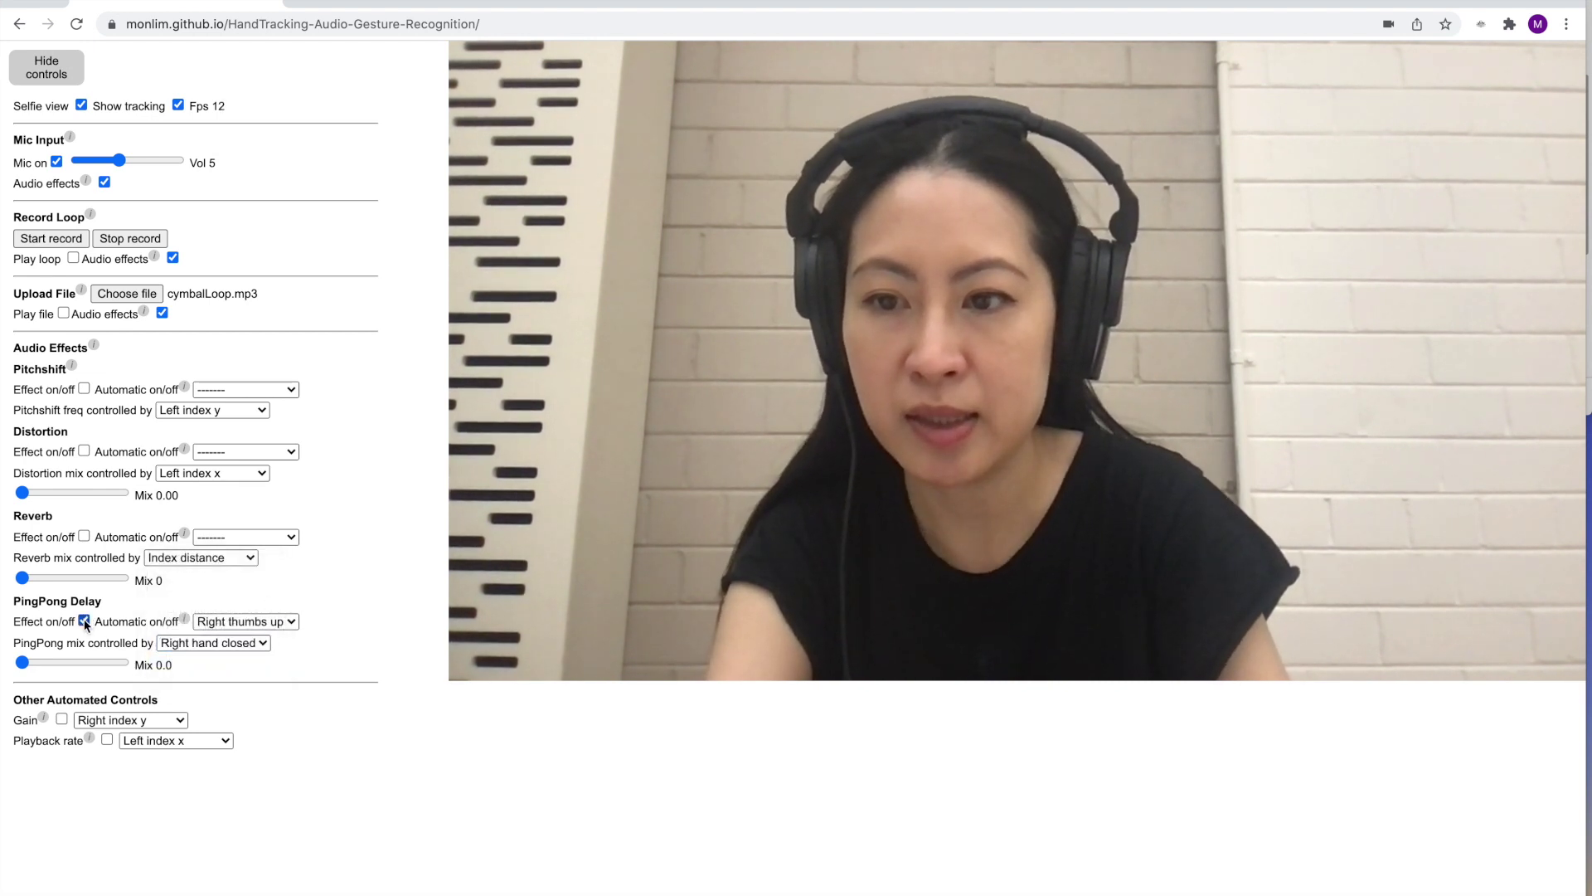
left_click(267, 622)
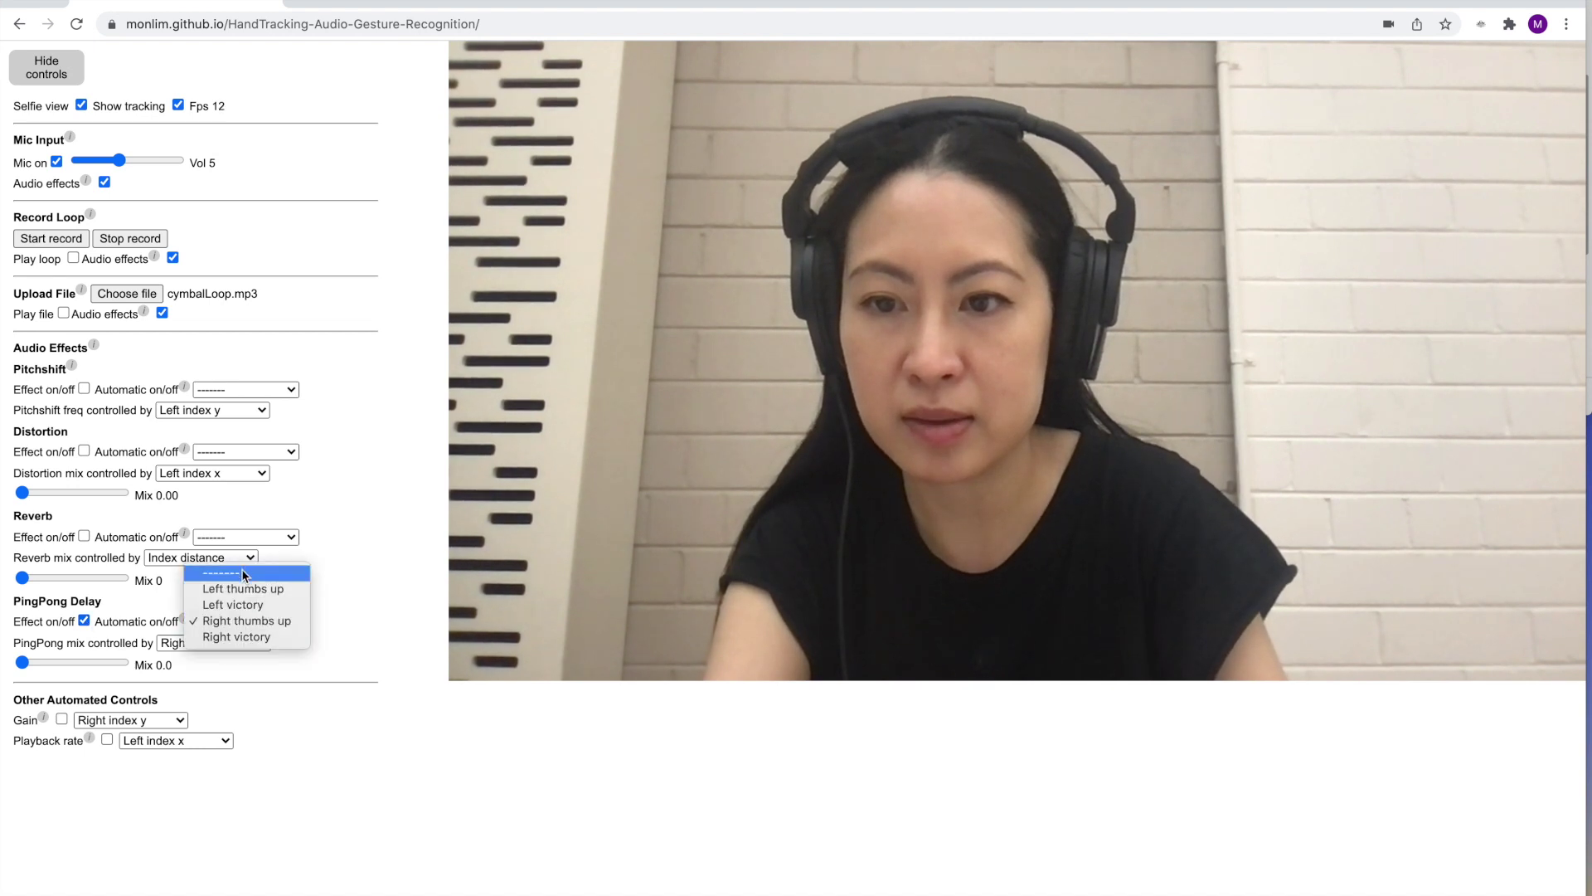
left_click(242, 565)
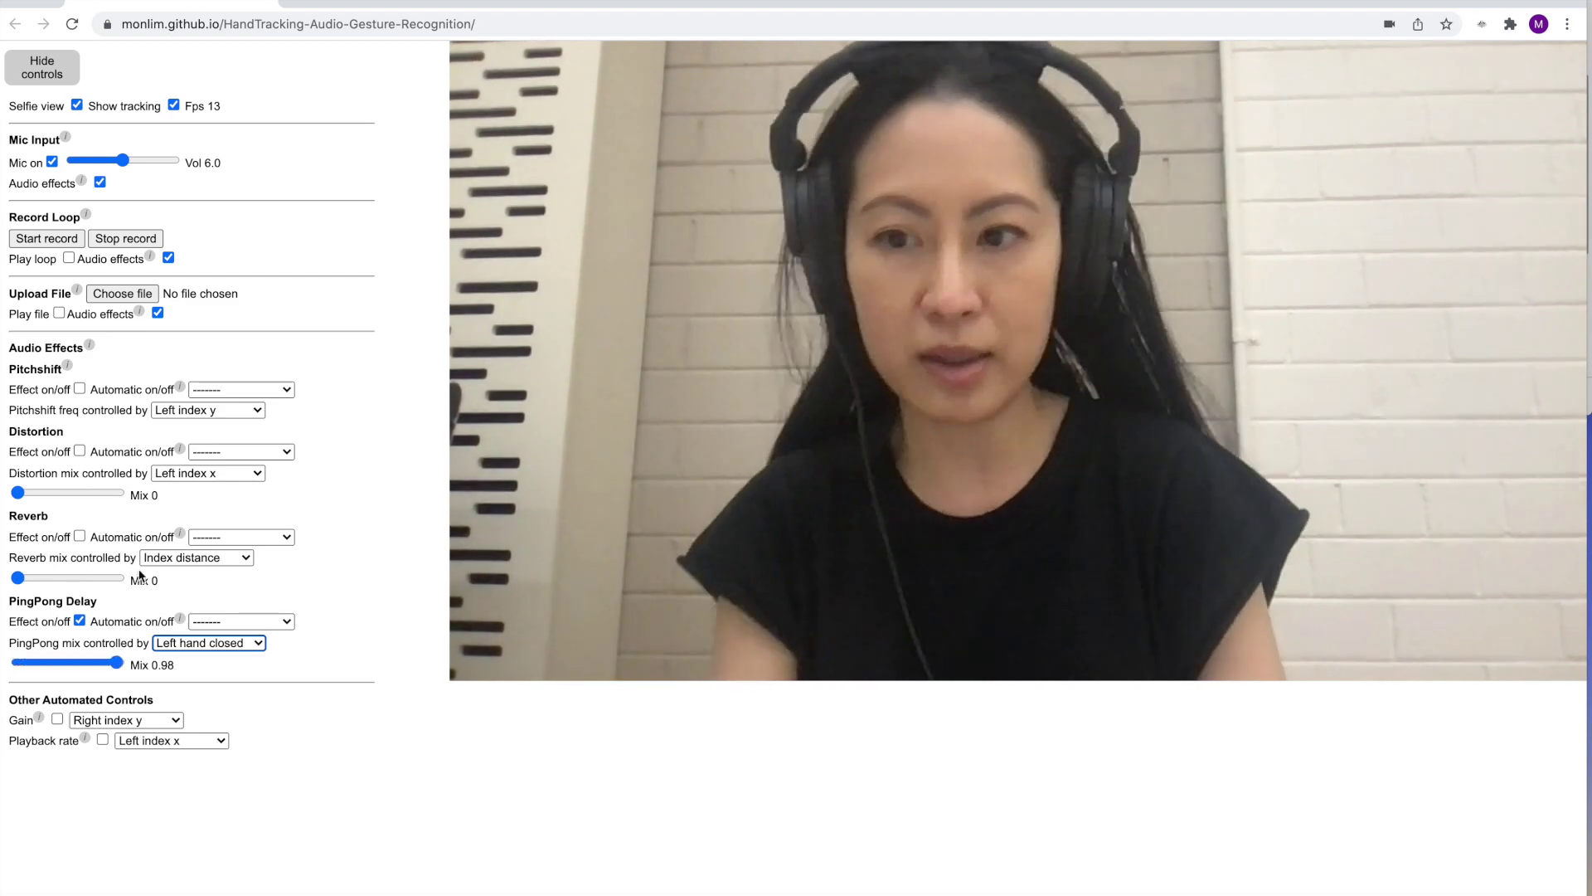
- Enable the Pitchshift and Distortion effects alongside the PingPong Delay
left_click(80, 390)
left_click(79, 450)
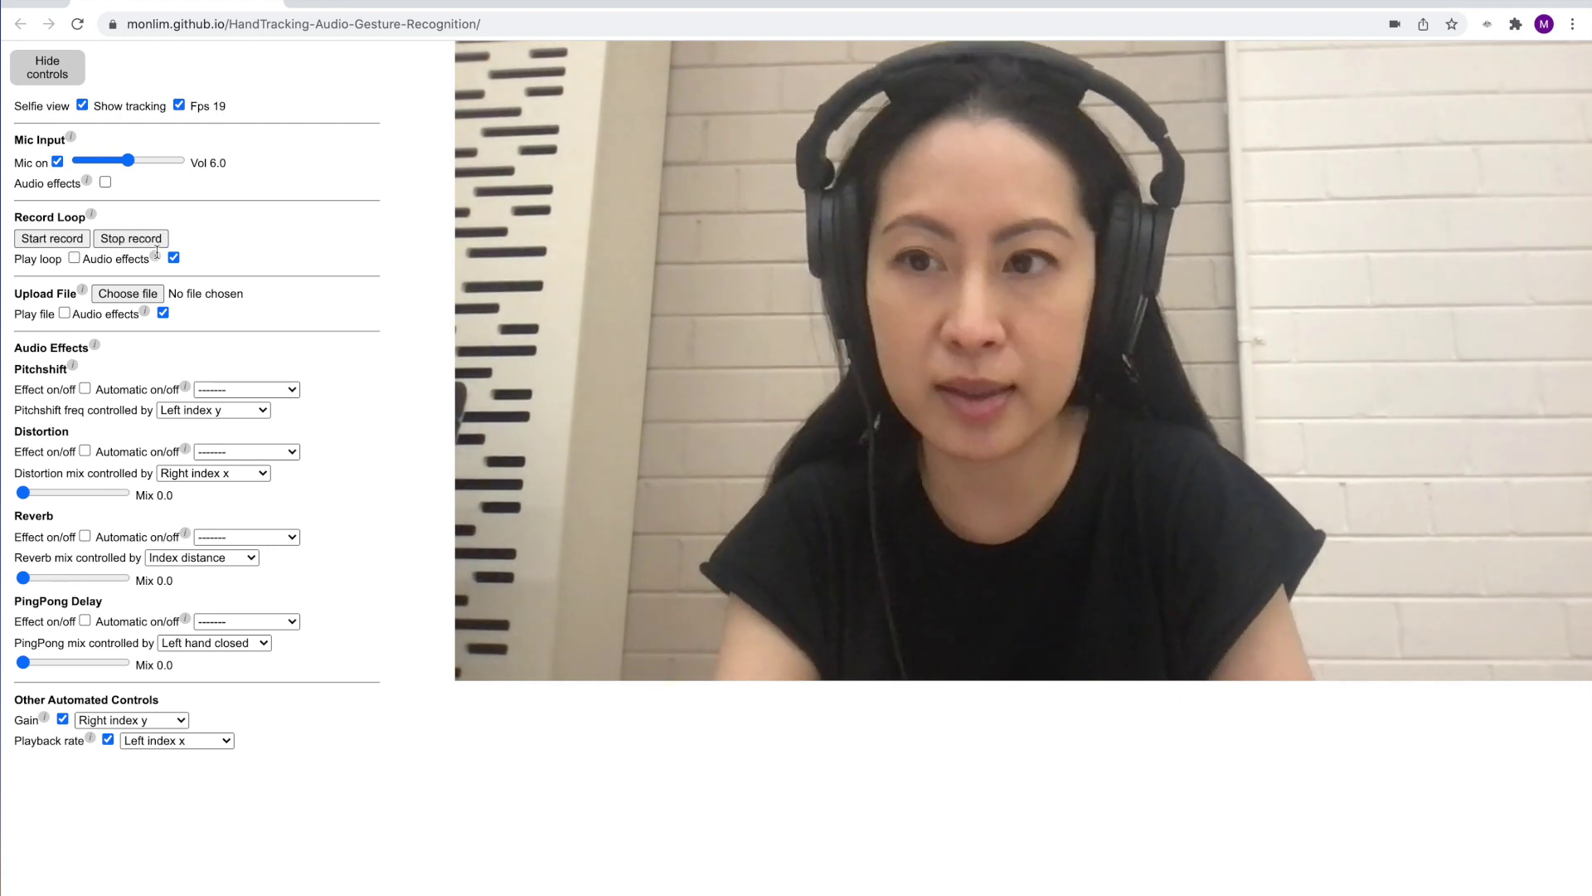
- Stop playback of the recorded loop
mouse_move(174, 258)
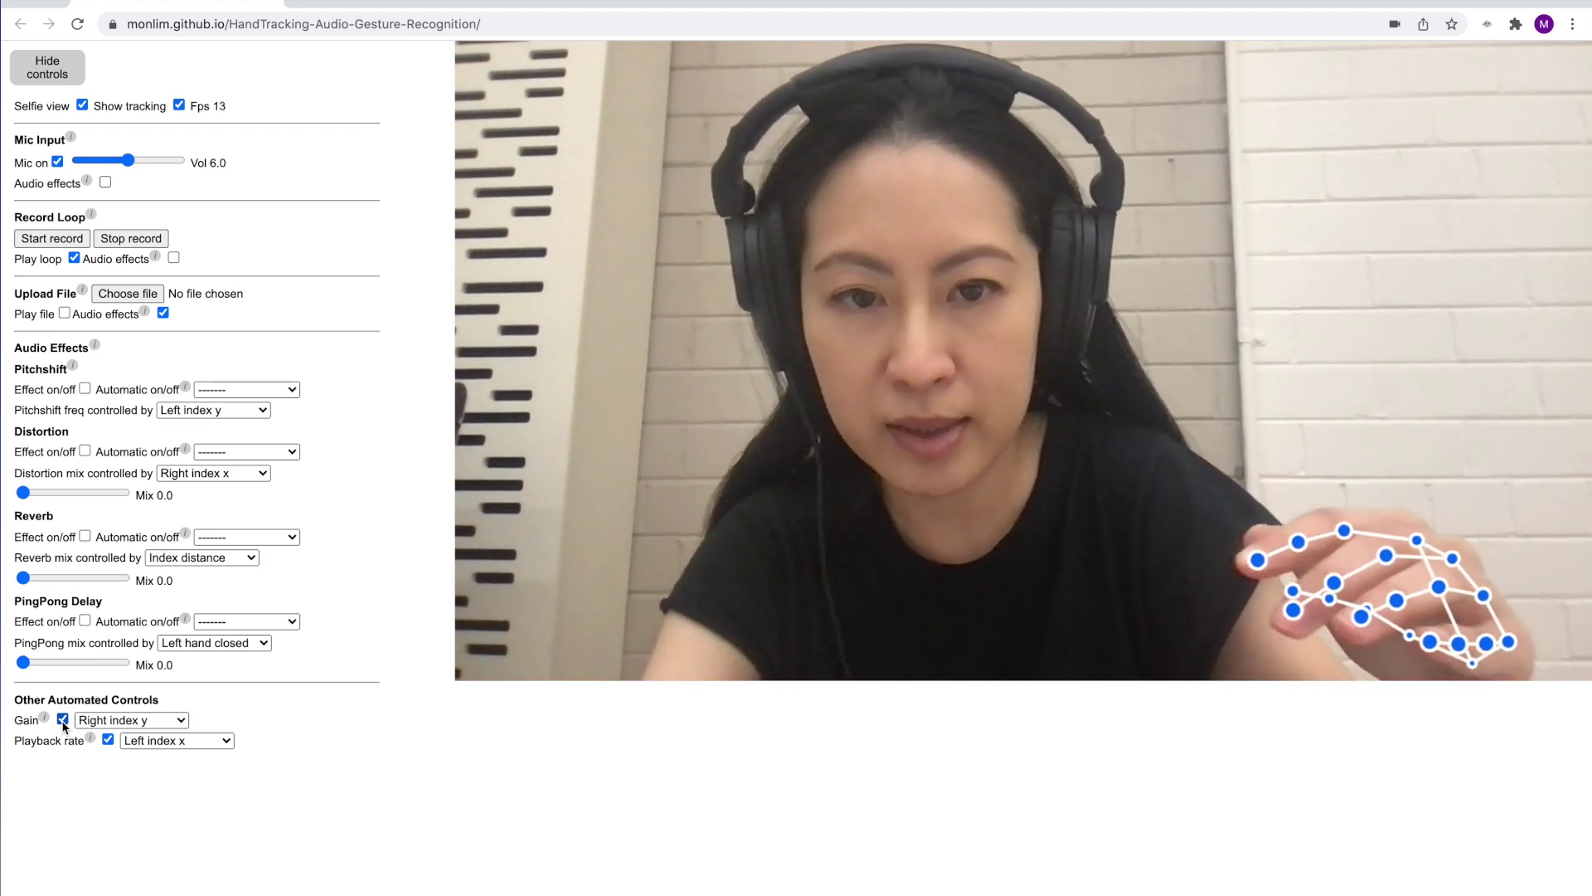
mouse_move(122, 749)
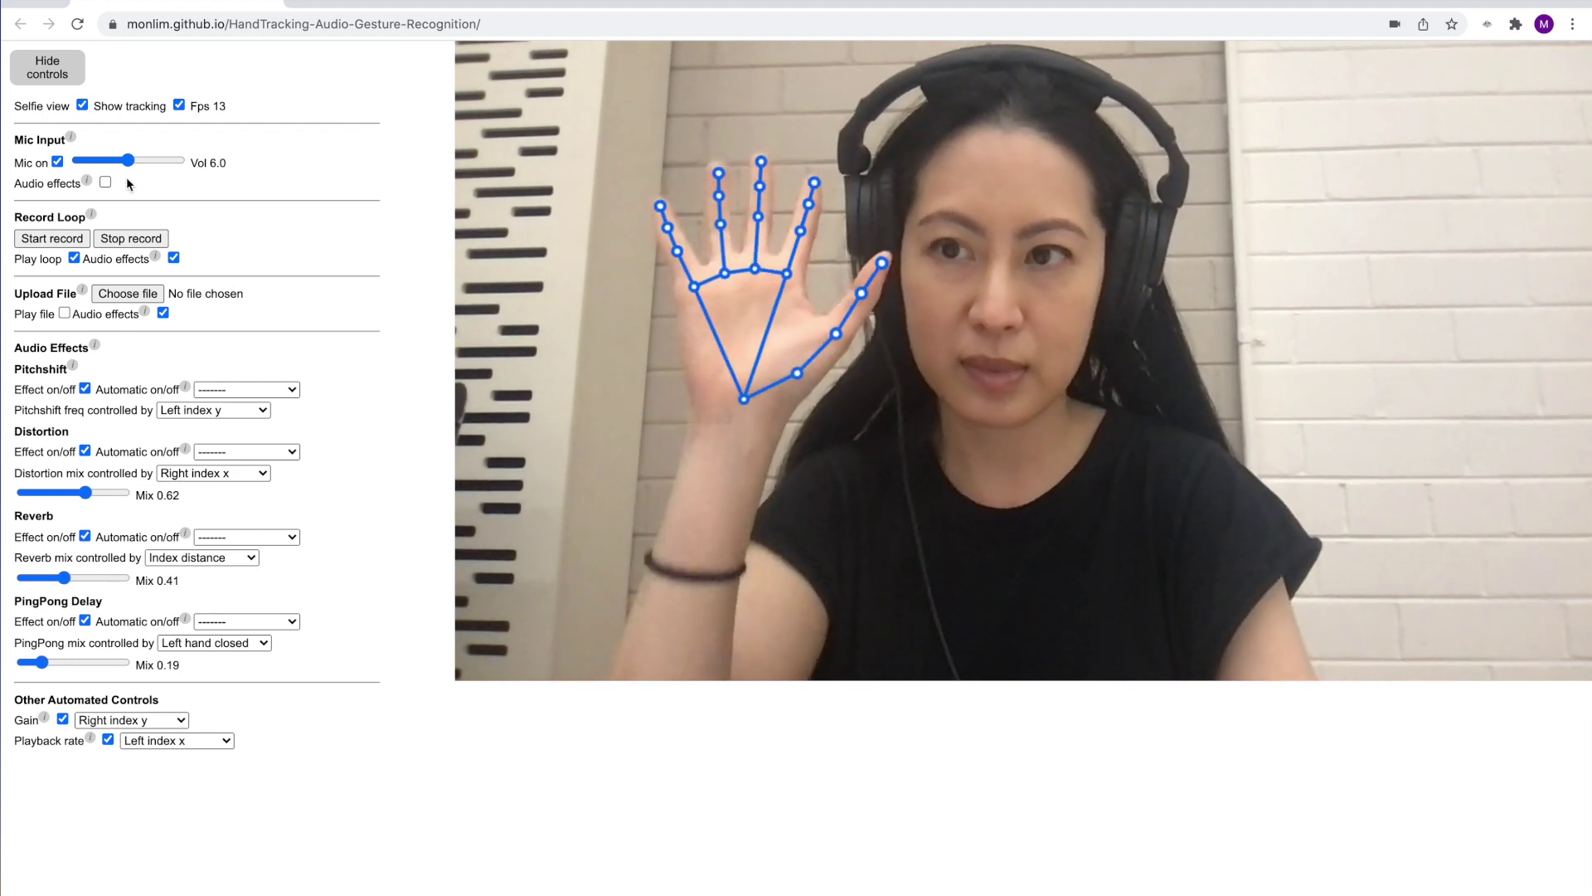
left_click(73, 258)
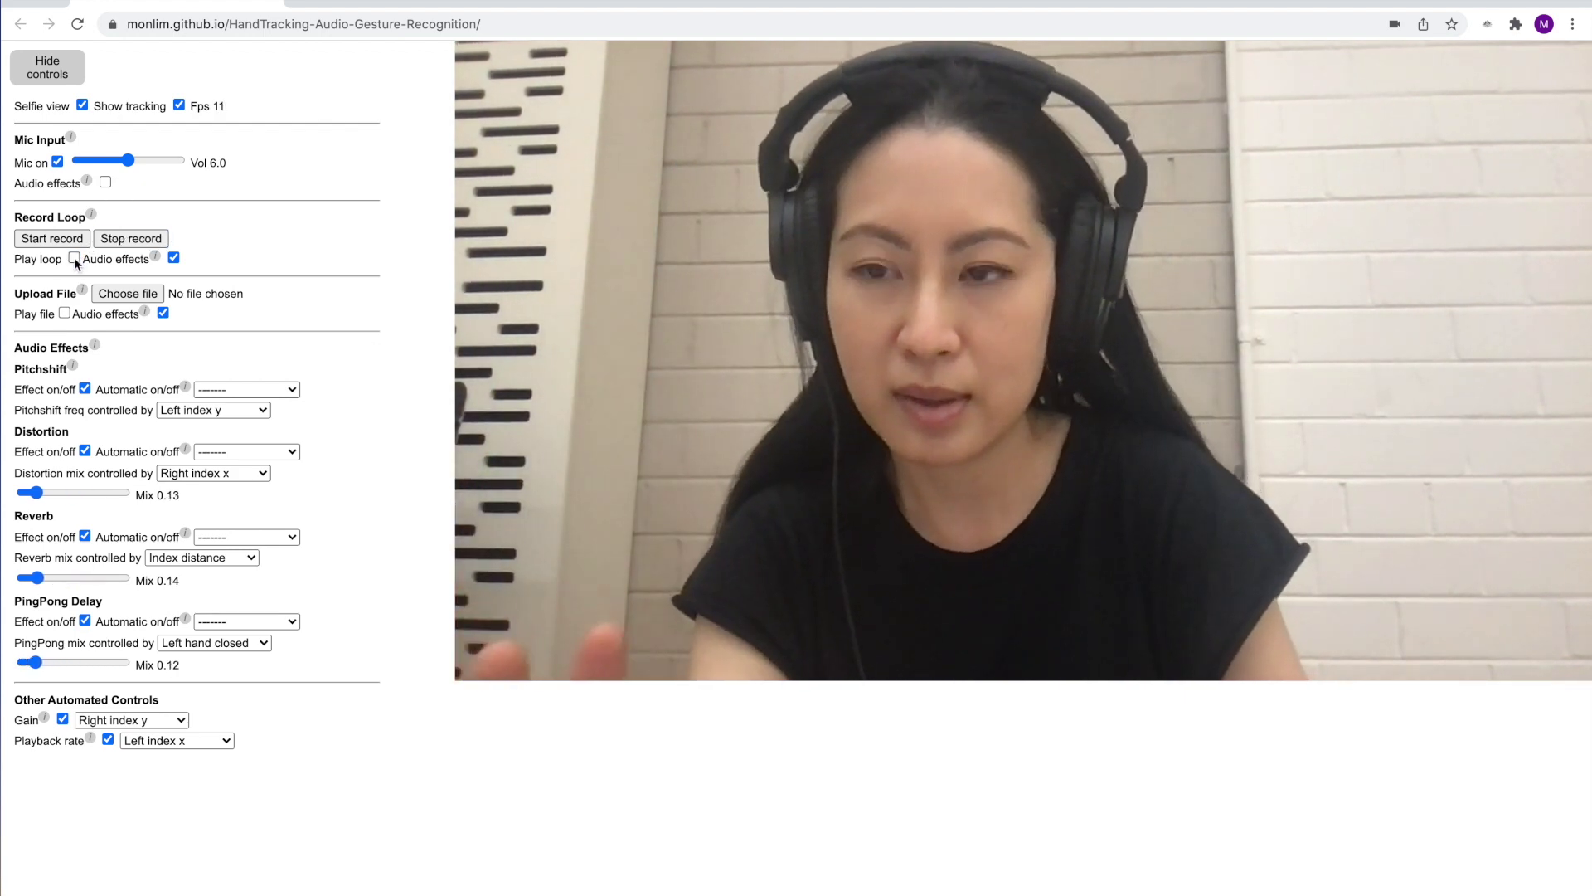
- Load cymbalLoop.mp3 from the Desktop as the uploaded audio file
left_click(963, 189)
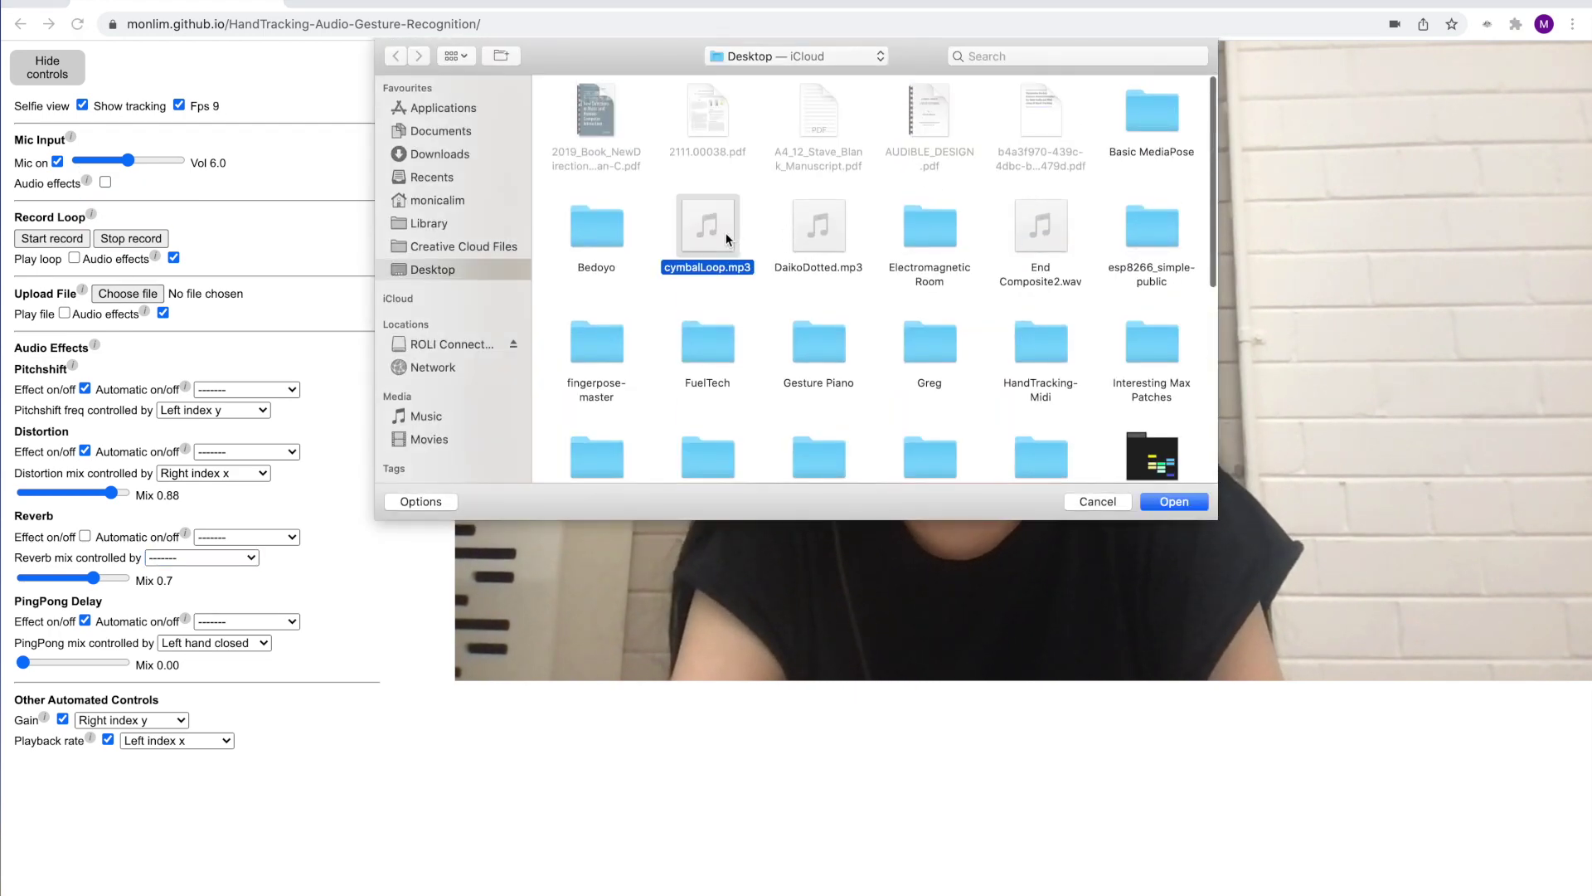
left_click(1164, 500)
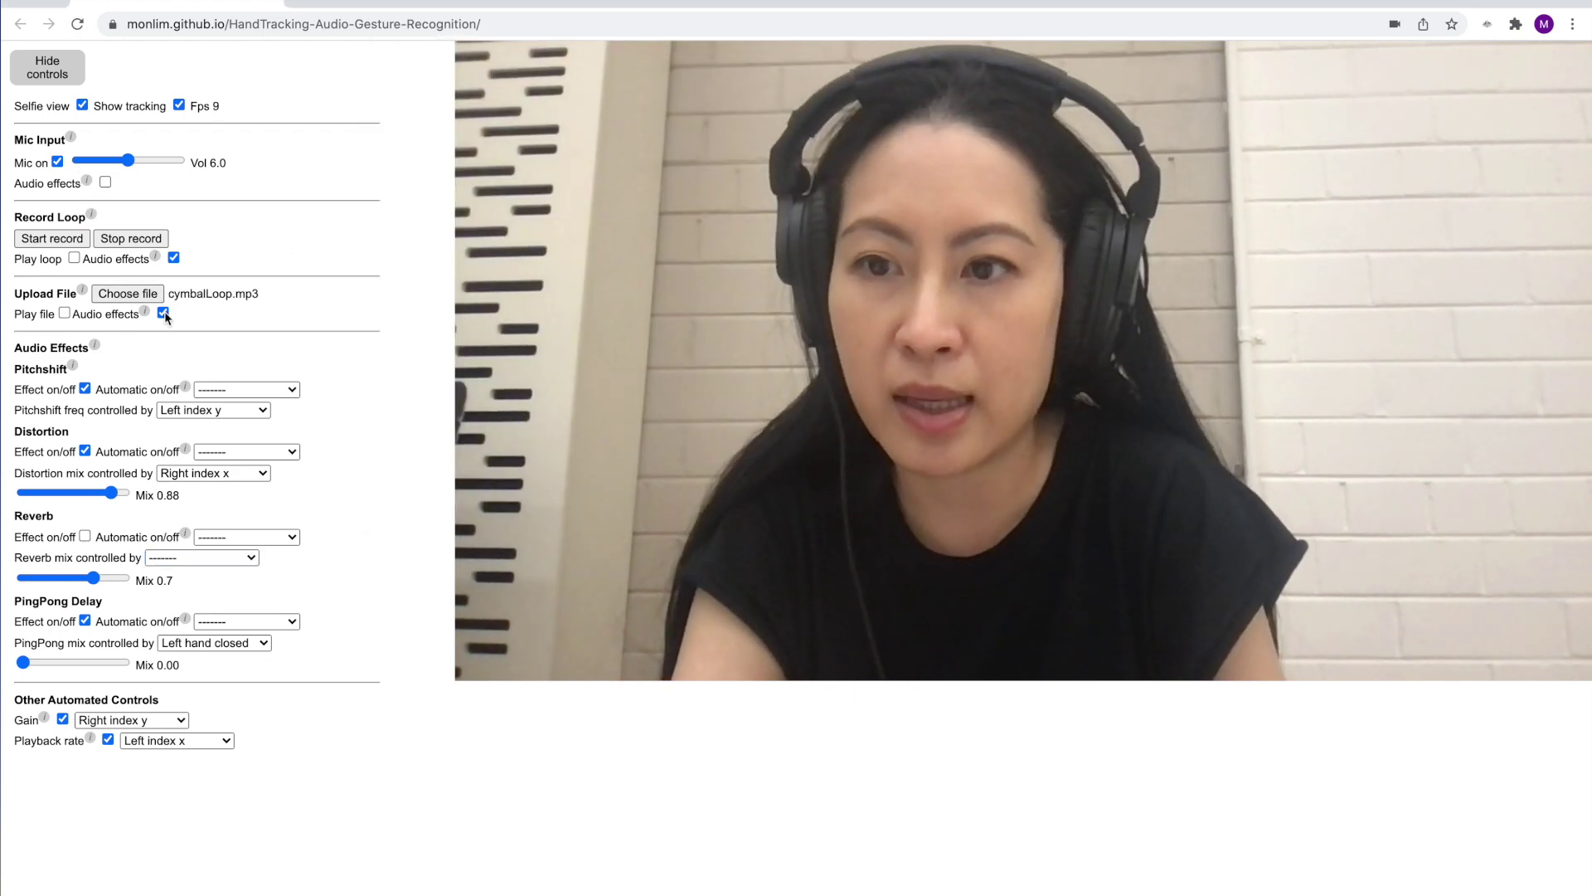
- Play the uploaded file with audio effects applied, and enable gain control by Right index y
mouse_move(58, 720)
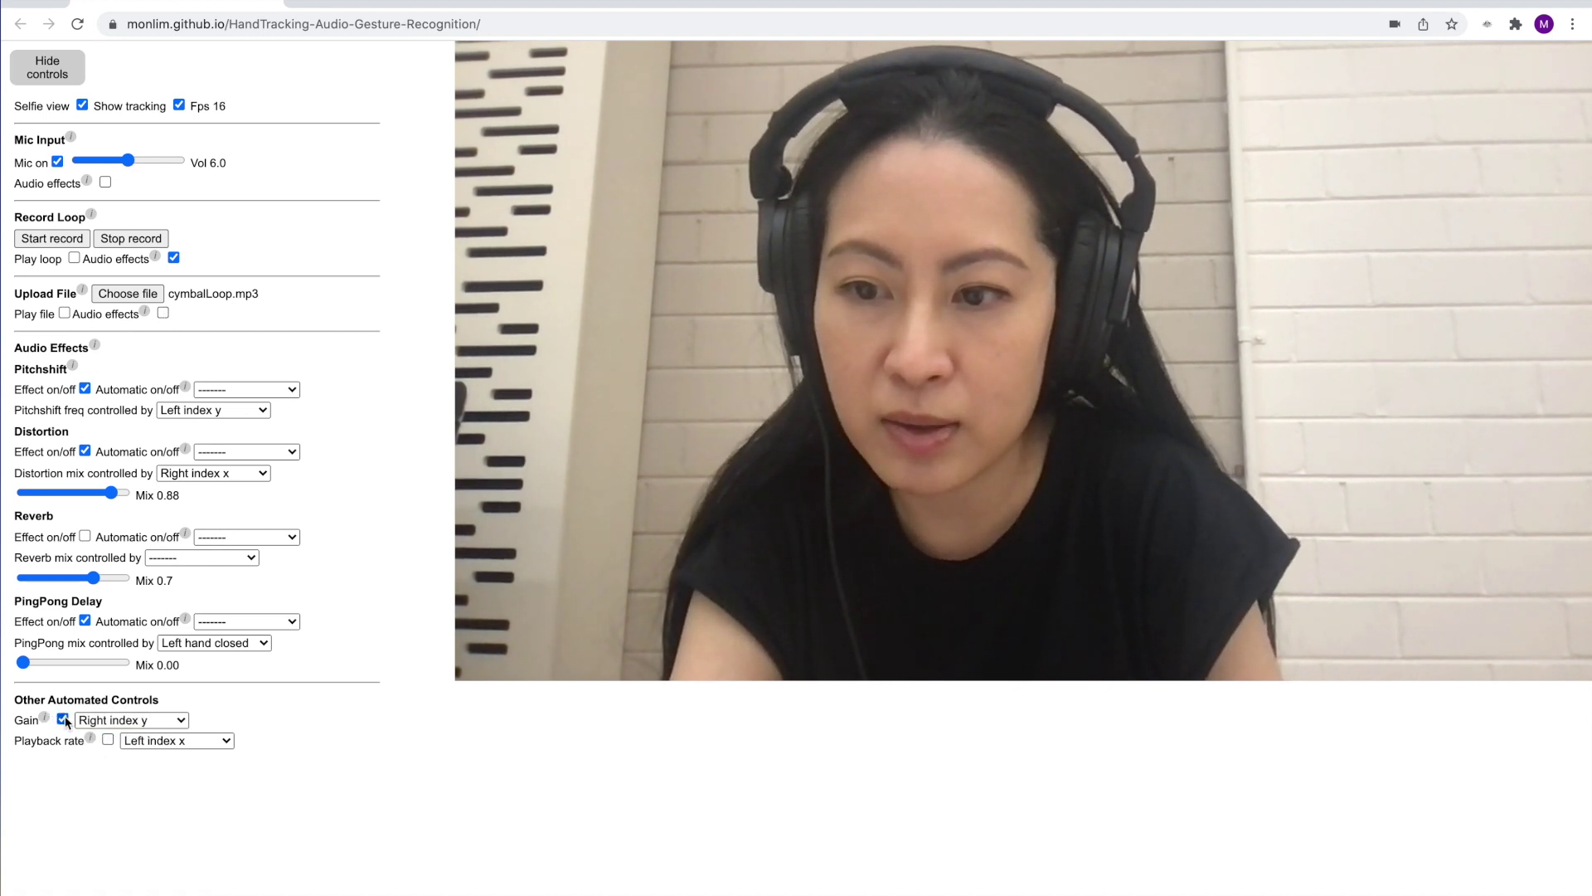
left_click(64, 313)
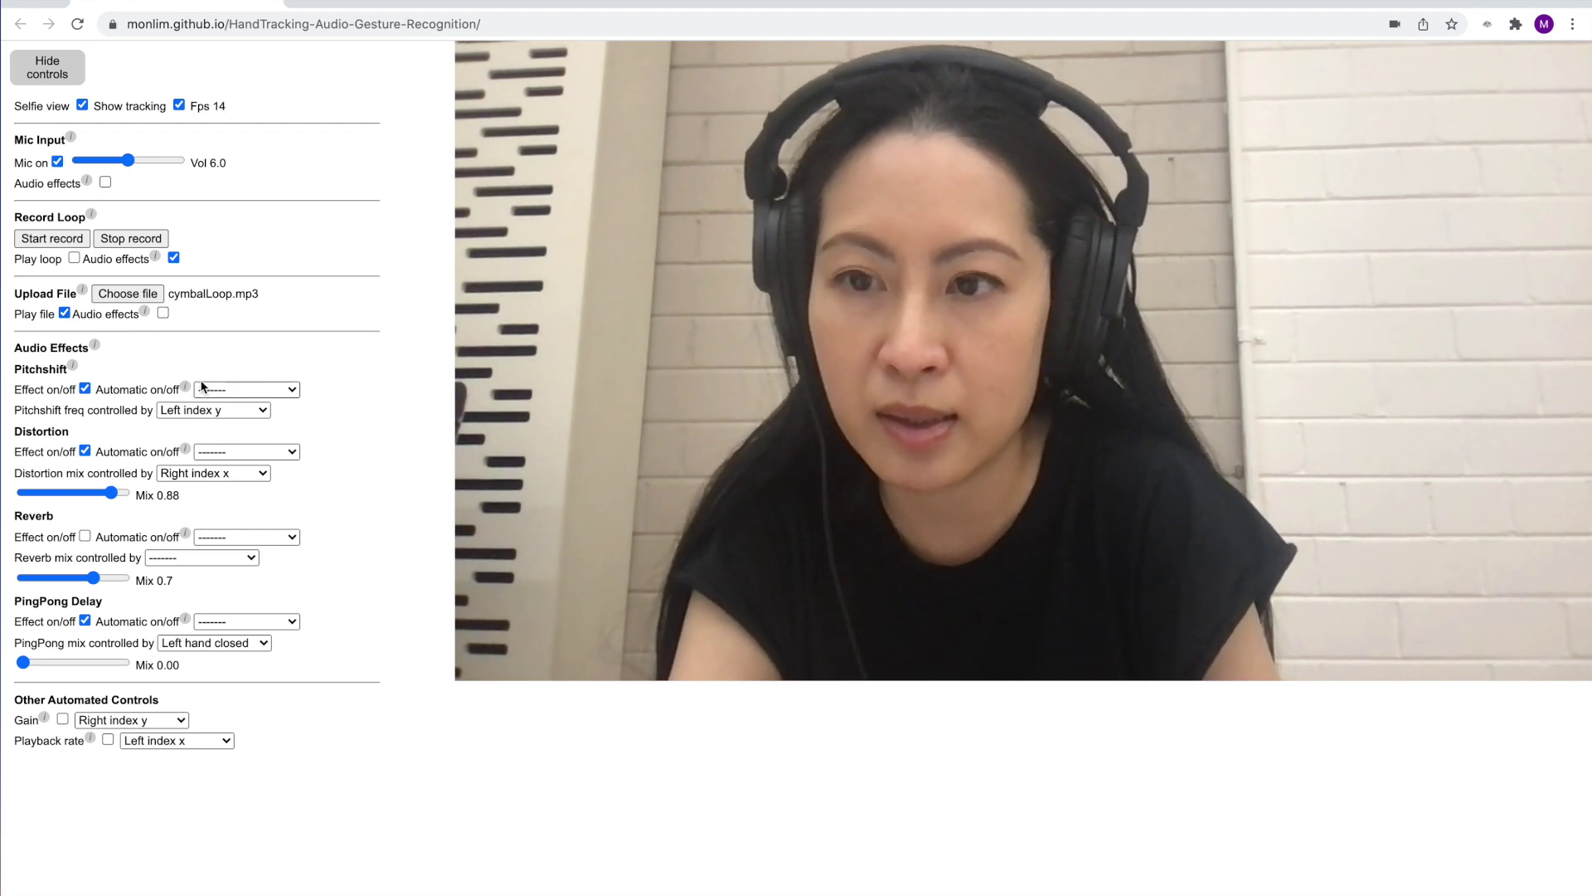
left_click(163, 314)
left_click(62, 719)
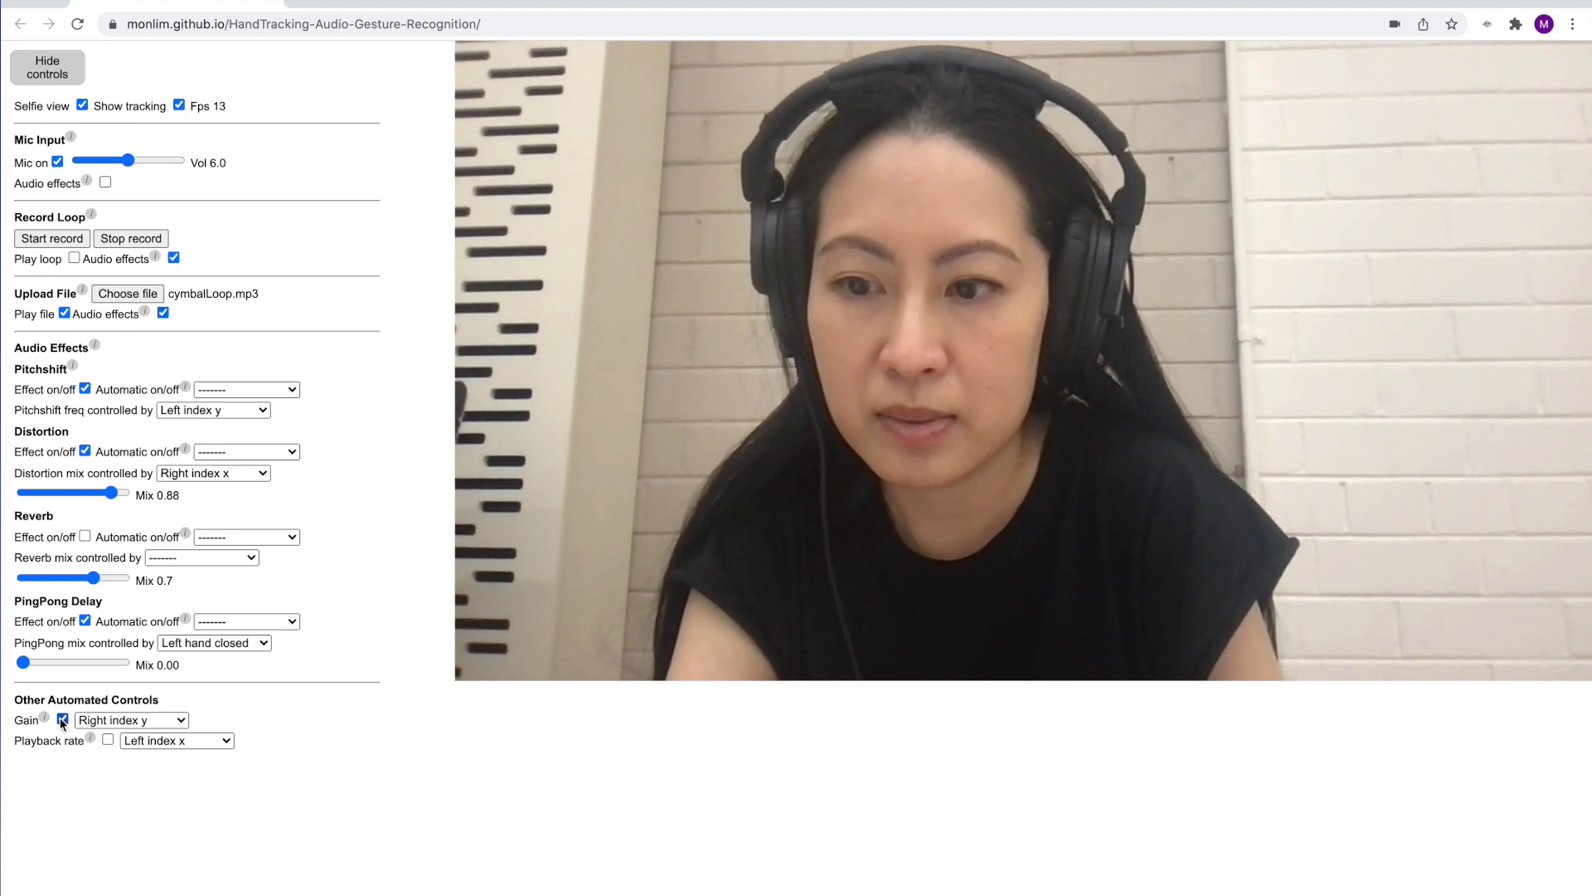
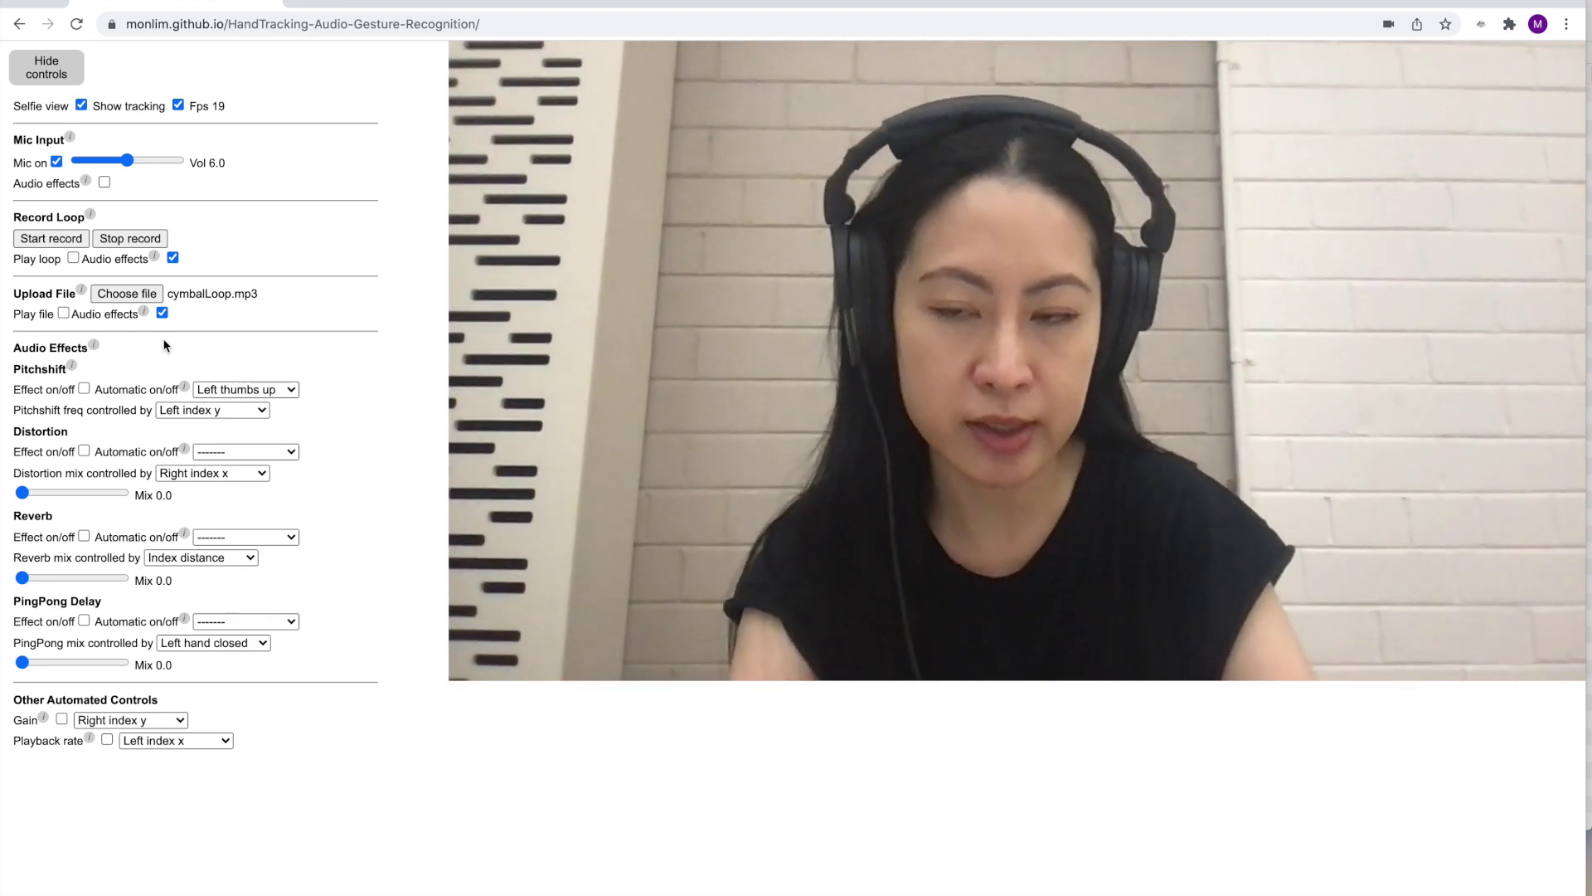
- Examine the gesture options available for Pitchshift's automatic on/off and its frequency control
mouse_move(192, 408)
left_click(286, 390)
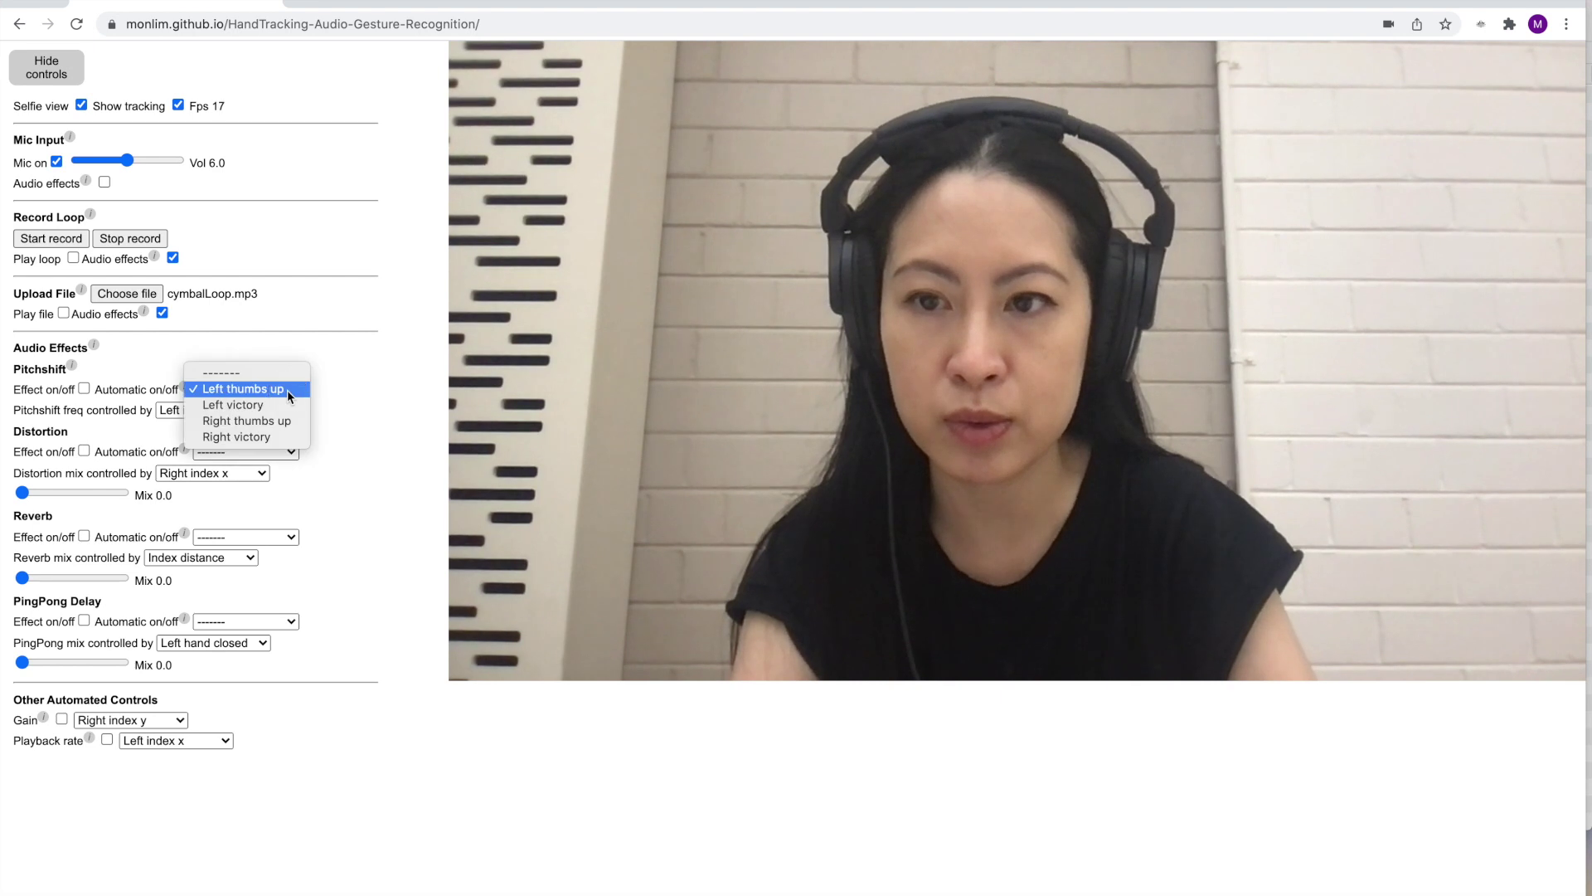
left_click(184, 368)
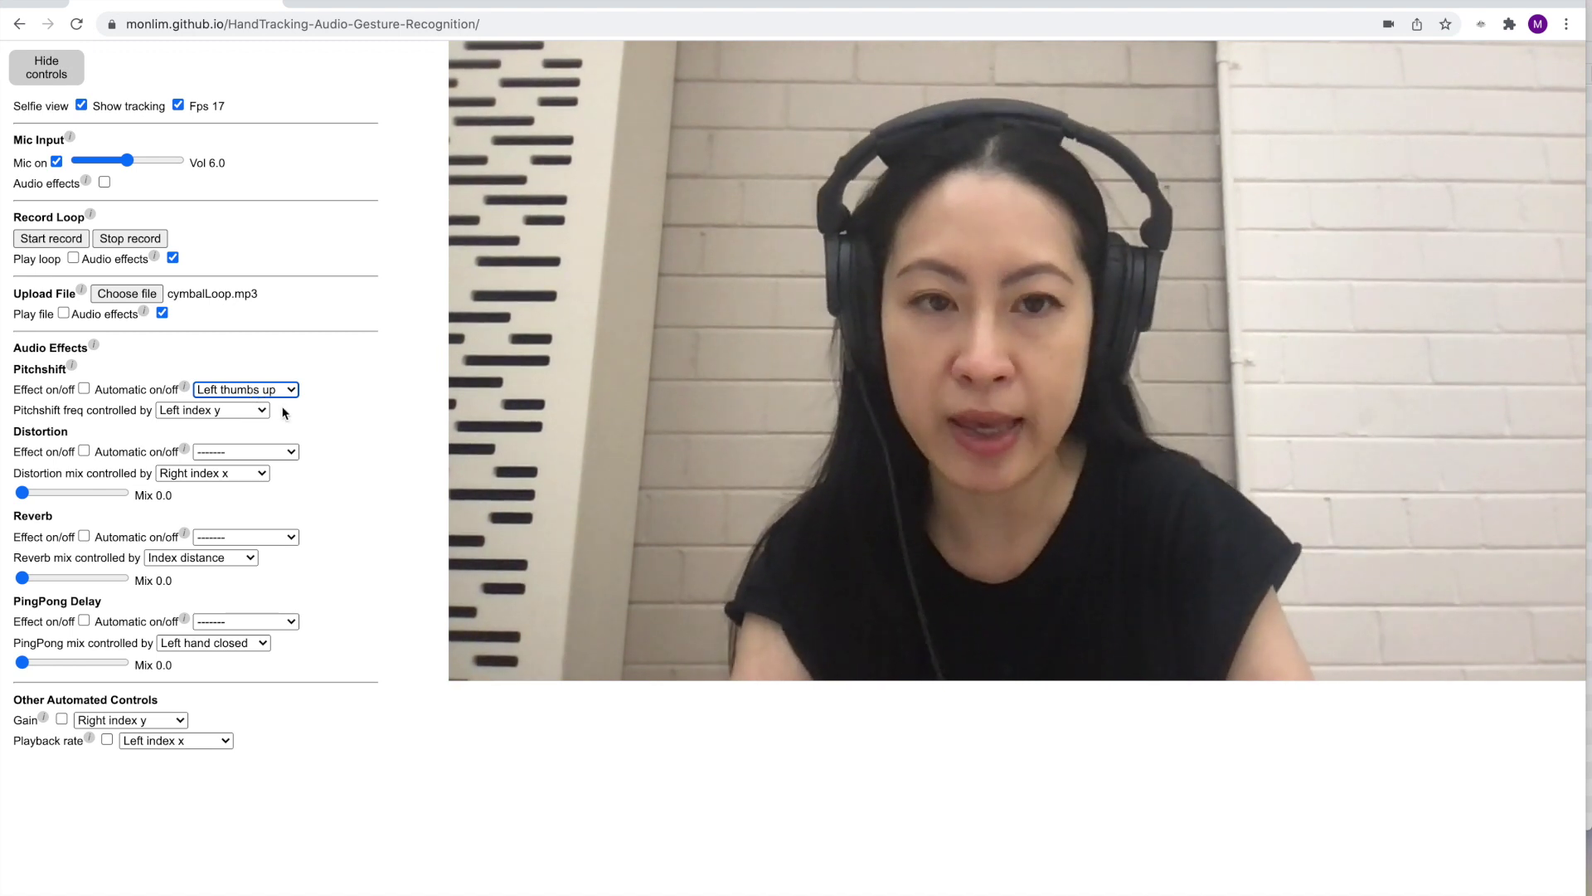
left_click(265, 412)
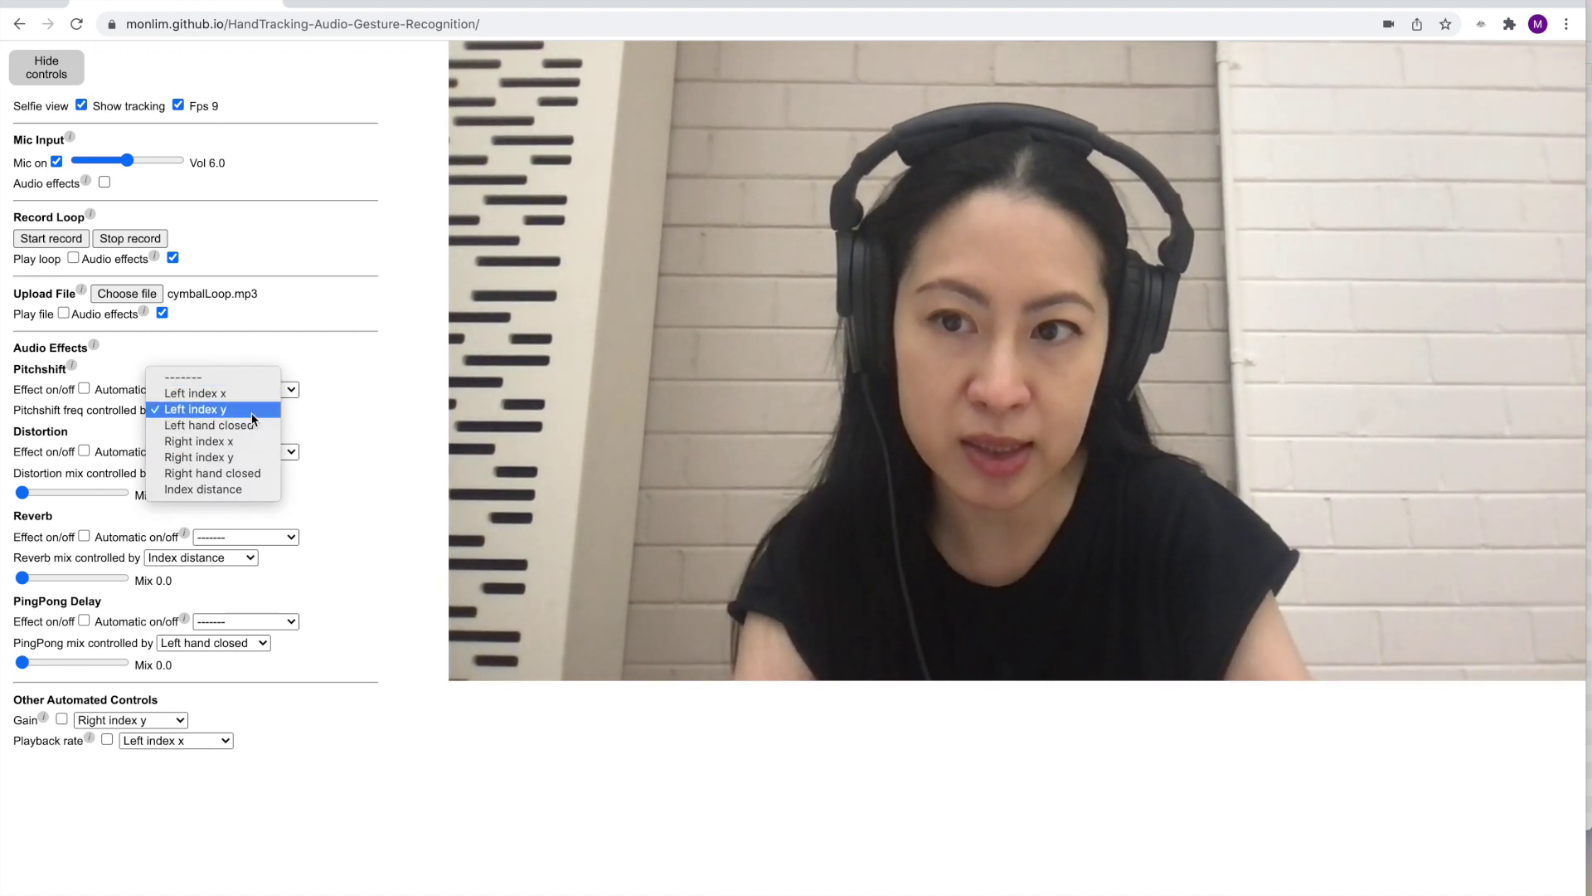
left_click(254, 417)
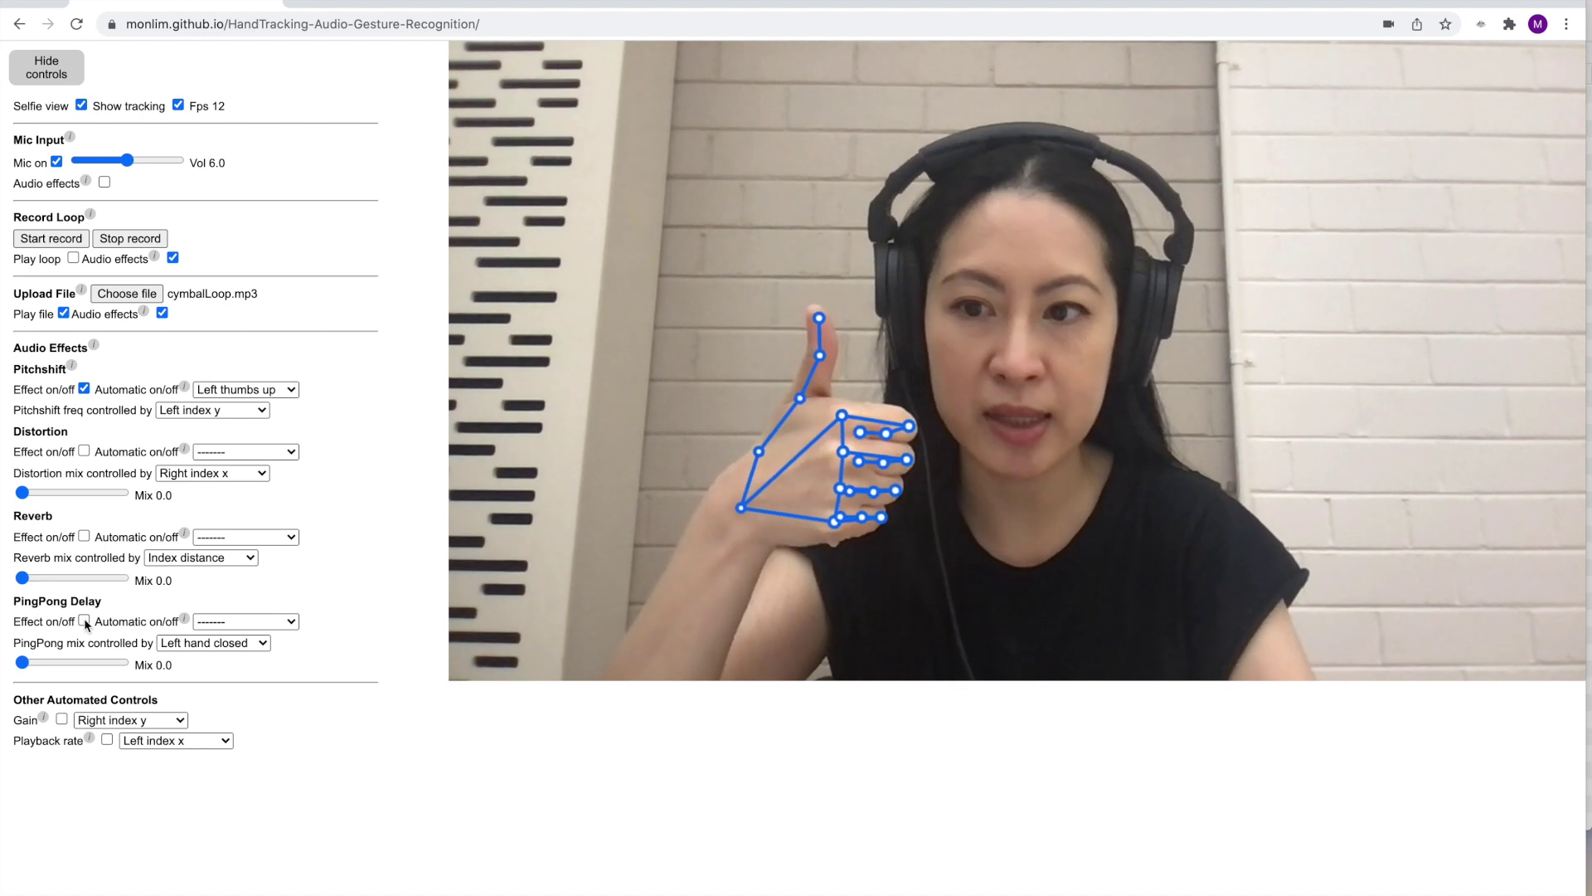
- Set PingPong Delay's automatic on/off to Right thumbs up and its mix control to Right index y
left_click(290, 621)
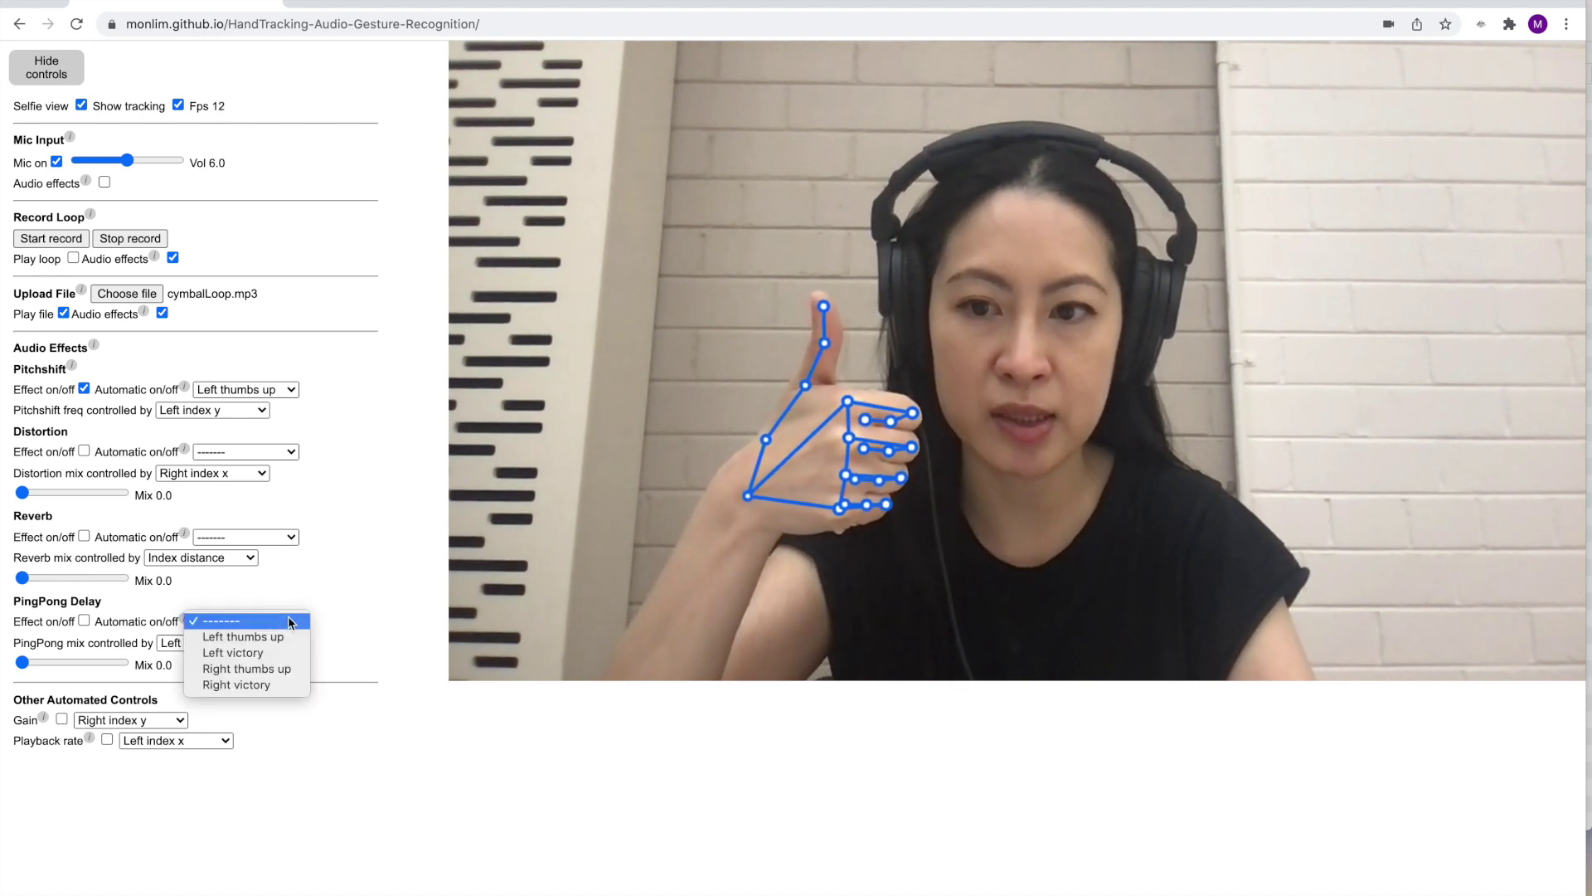
left_click(289, 669)
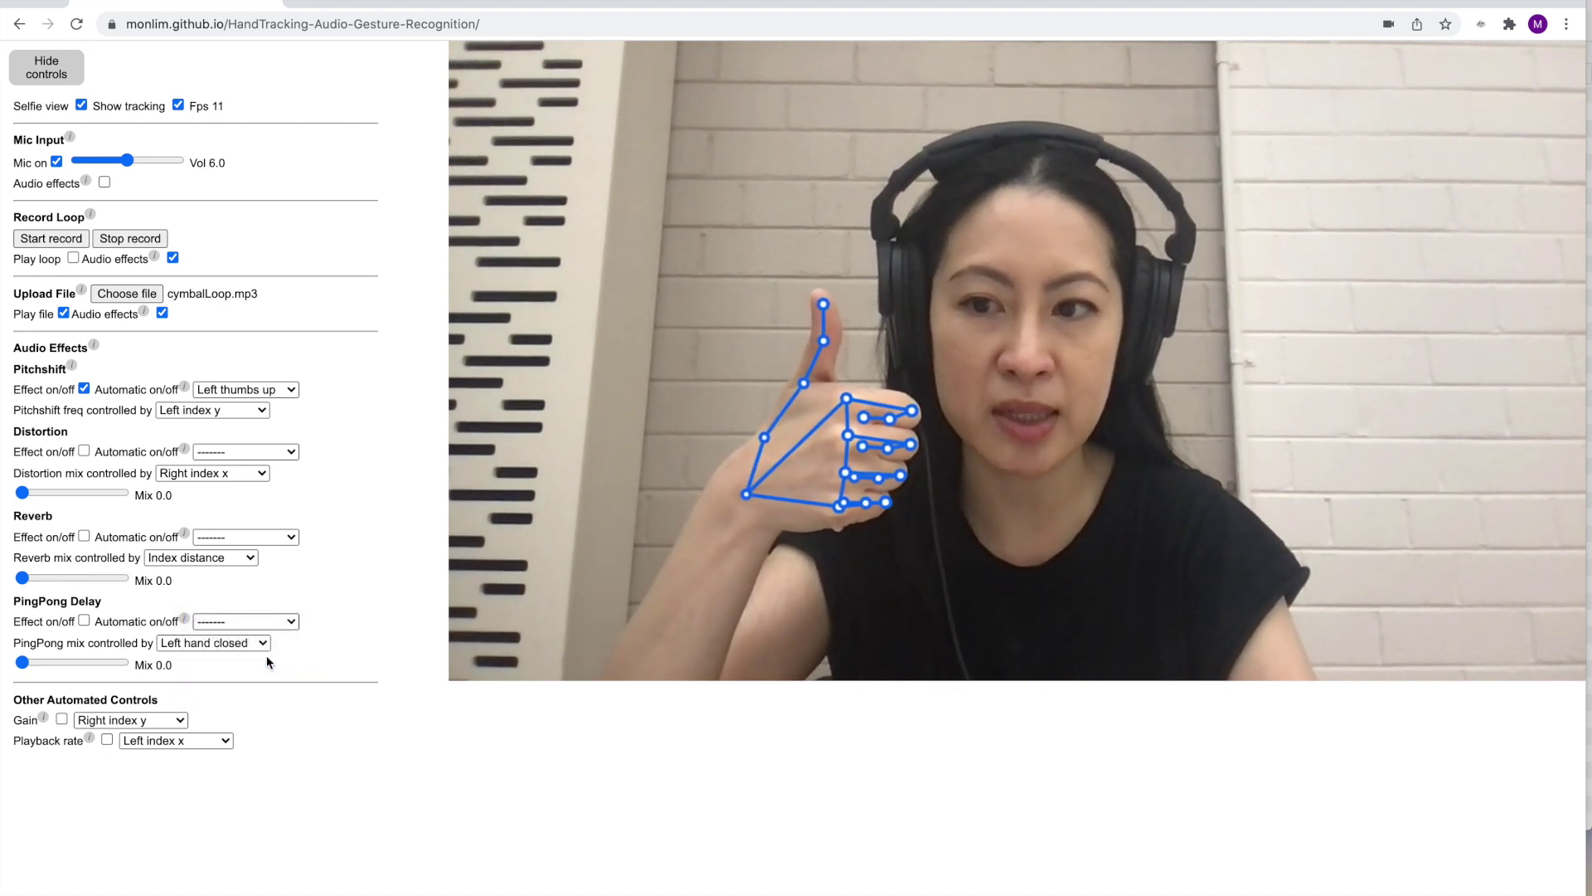
left_click(259, 644)
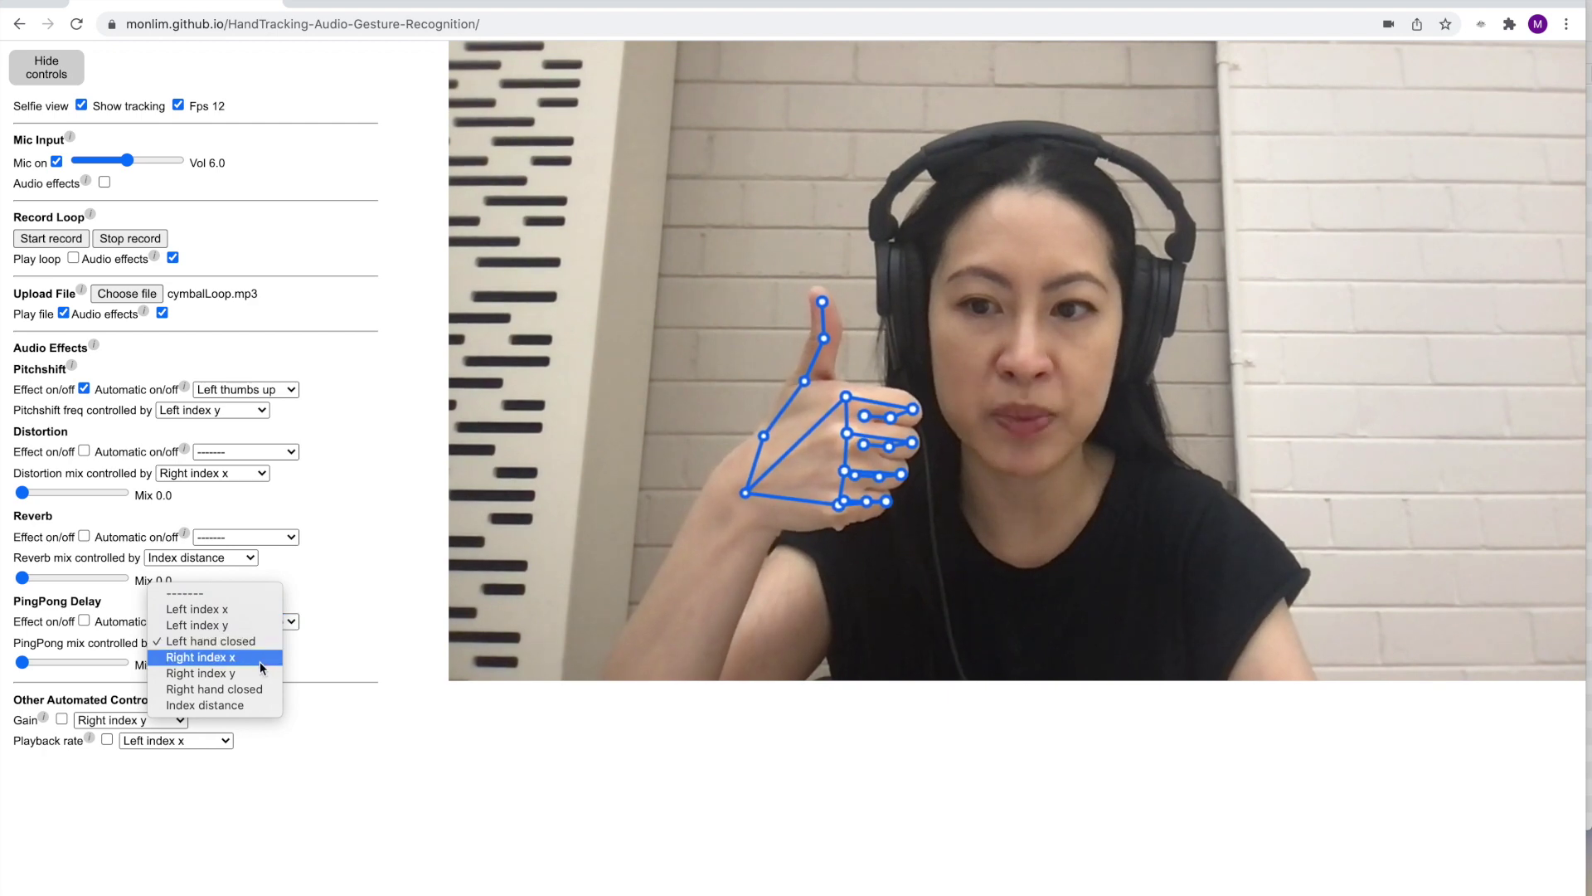
left_click(248, 673)
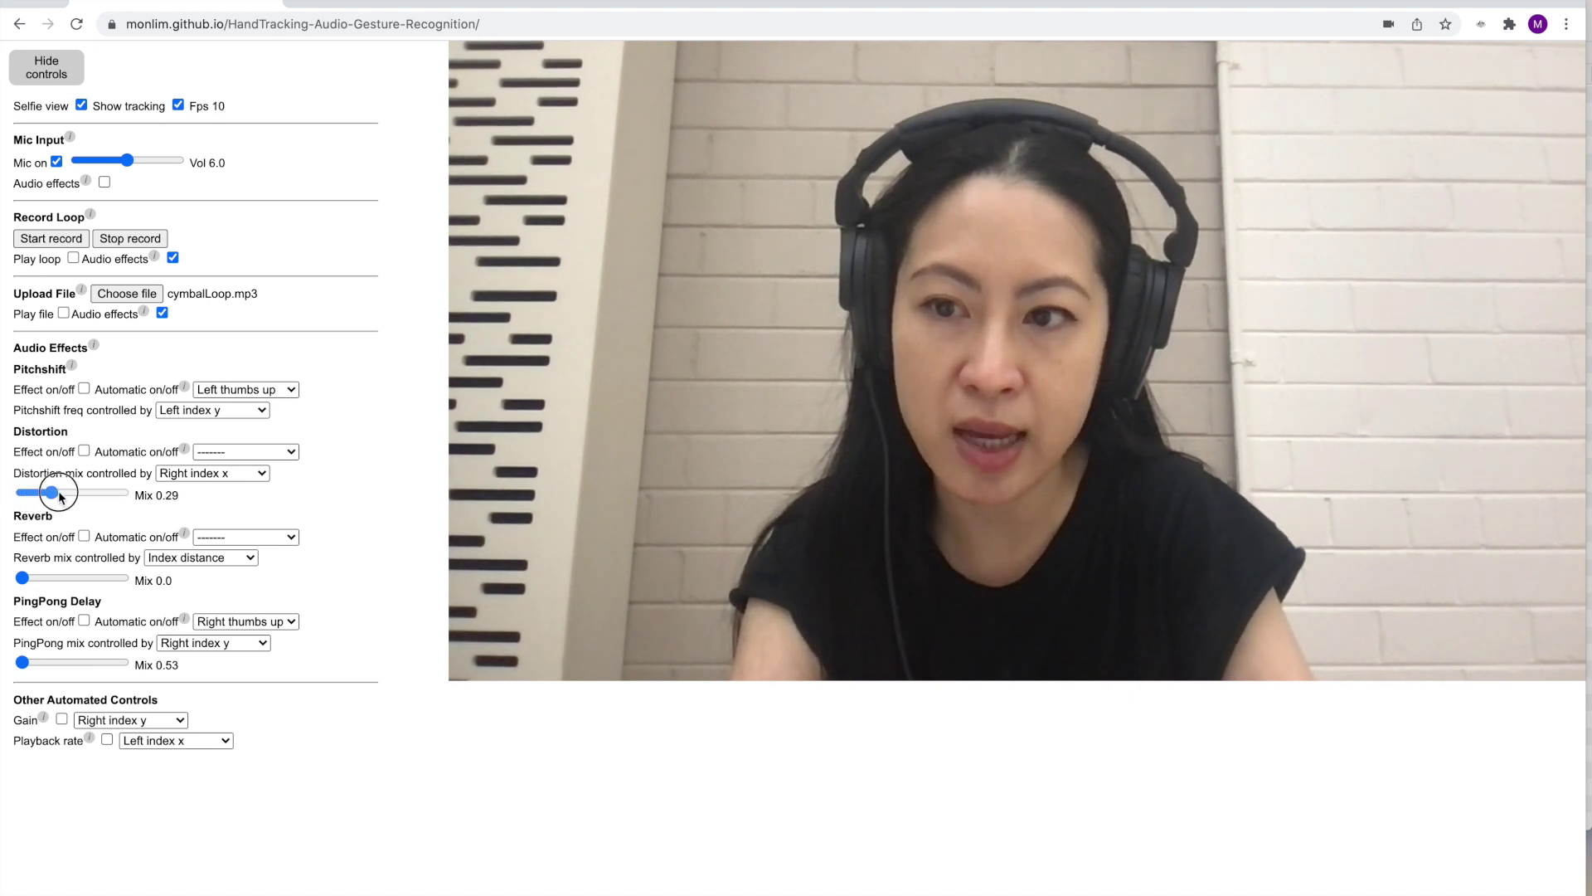
- Play the uploaded file with Distortion enabled at a manual mix of 0.4 and no gesture assigned to that mix
left_click(242, 474)
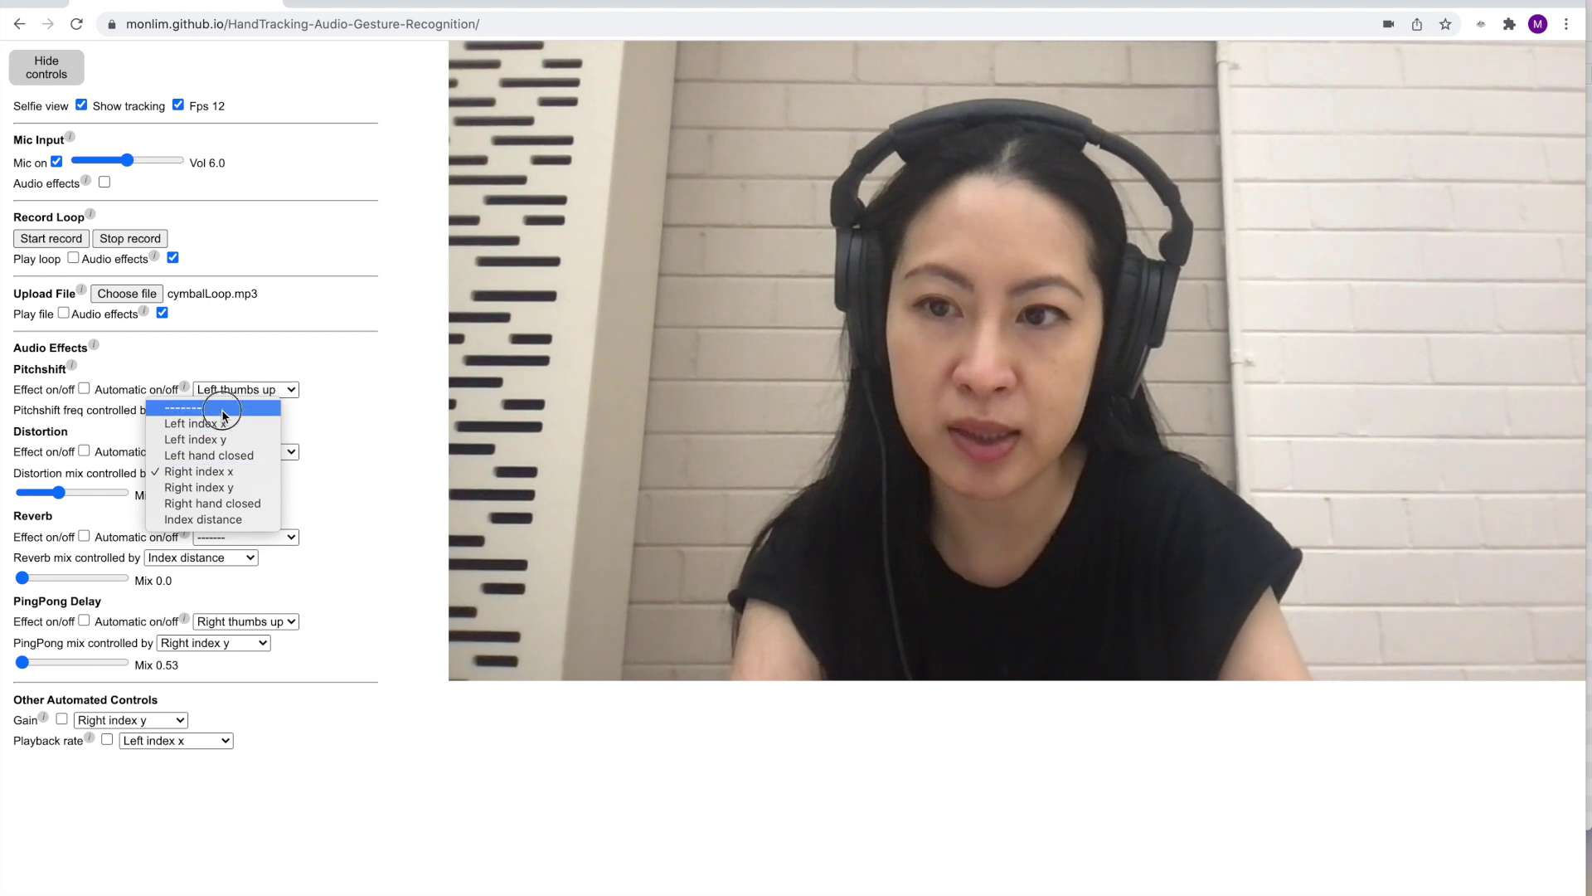
left_click(224, 461)
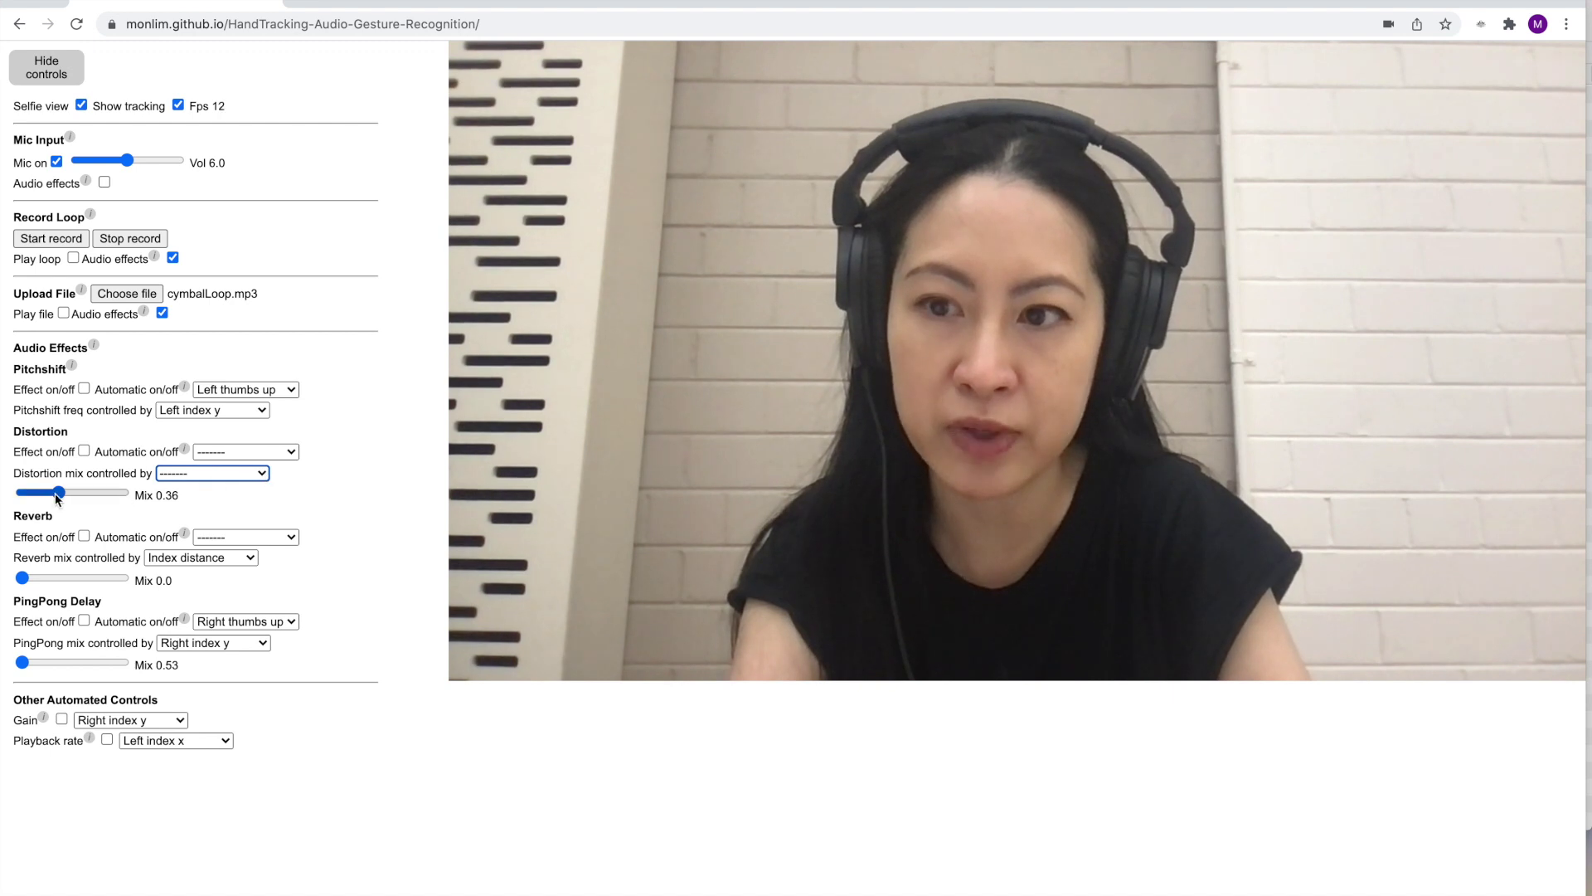
left_click_drag(58, 494, 65, 495)
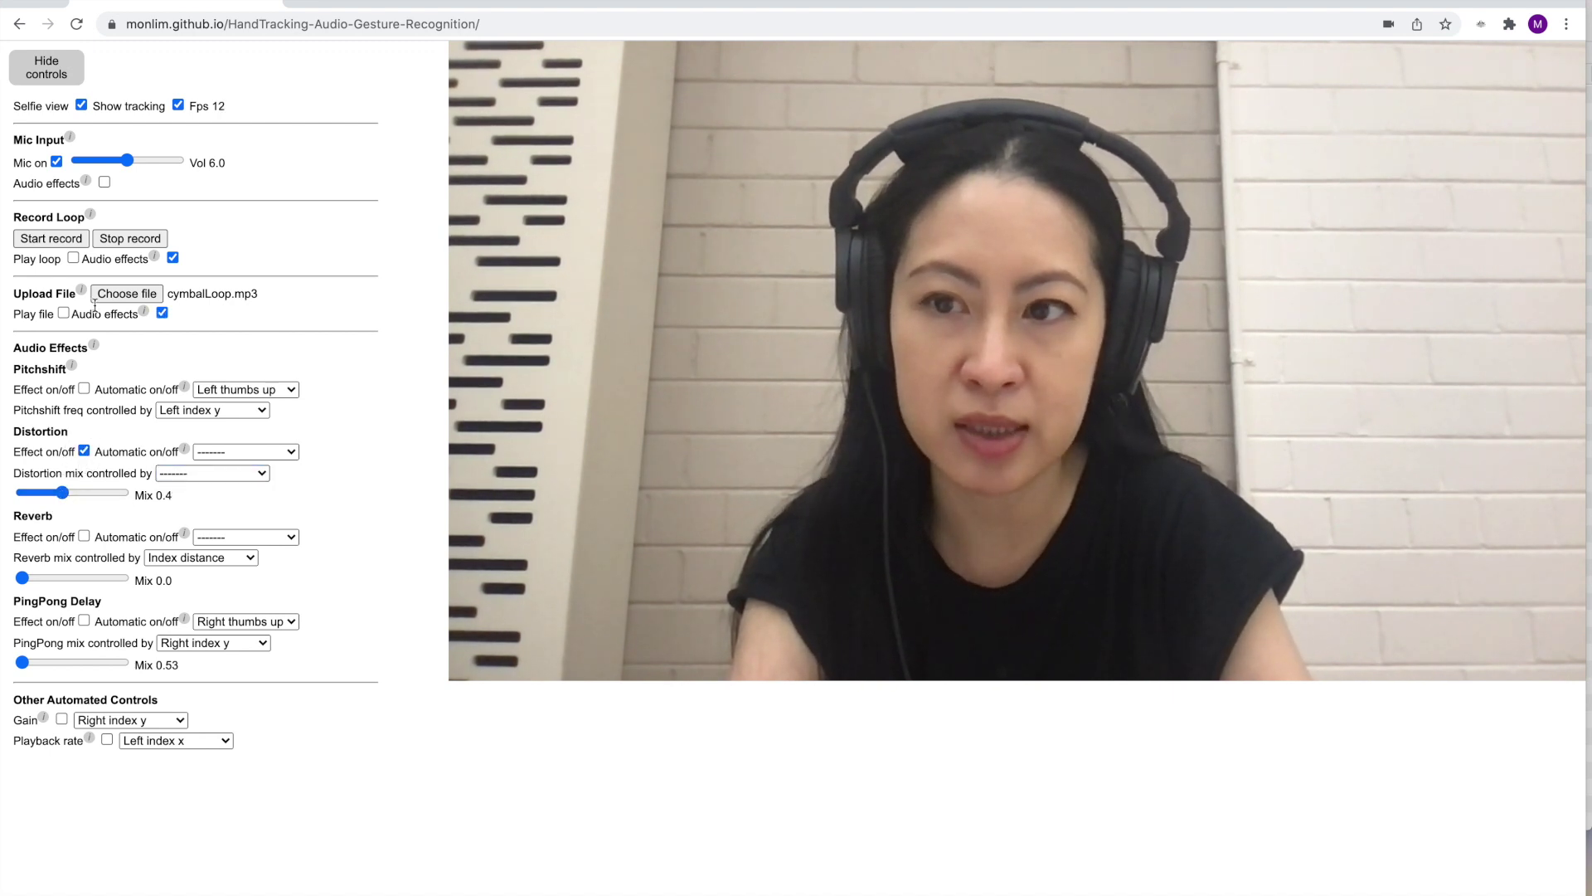
left_click(64, 314)
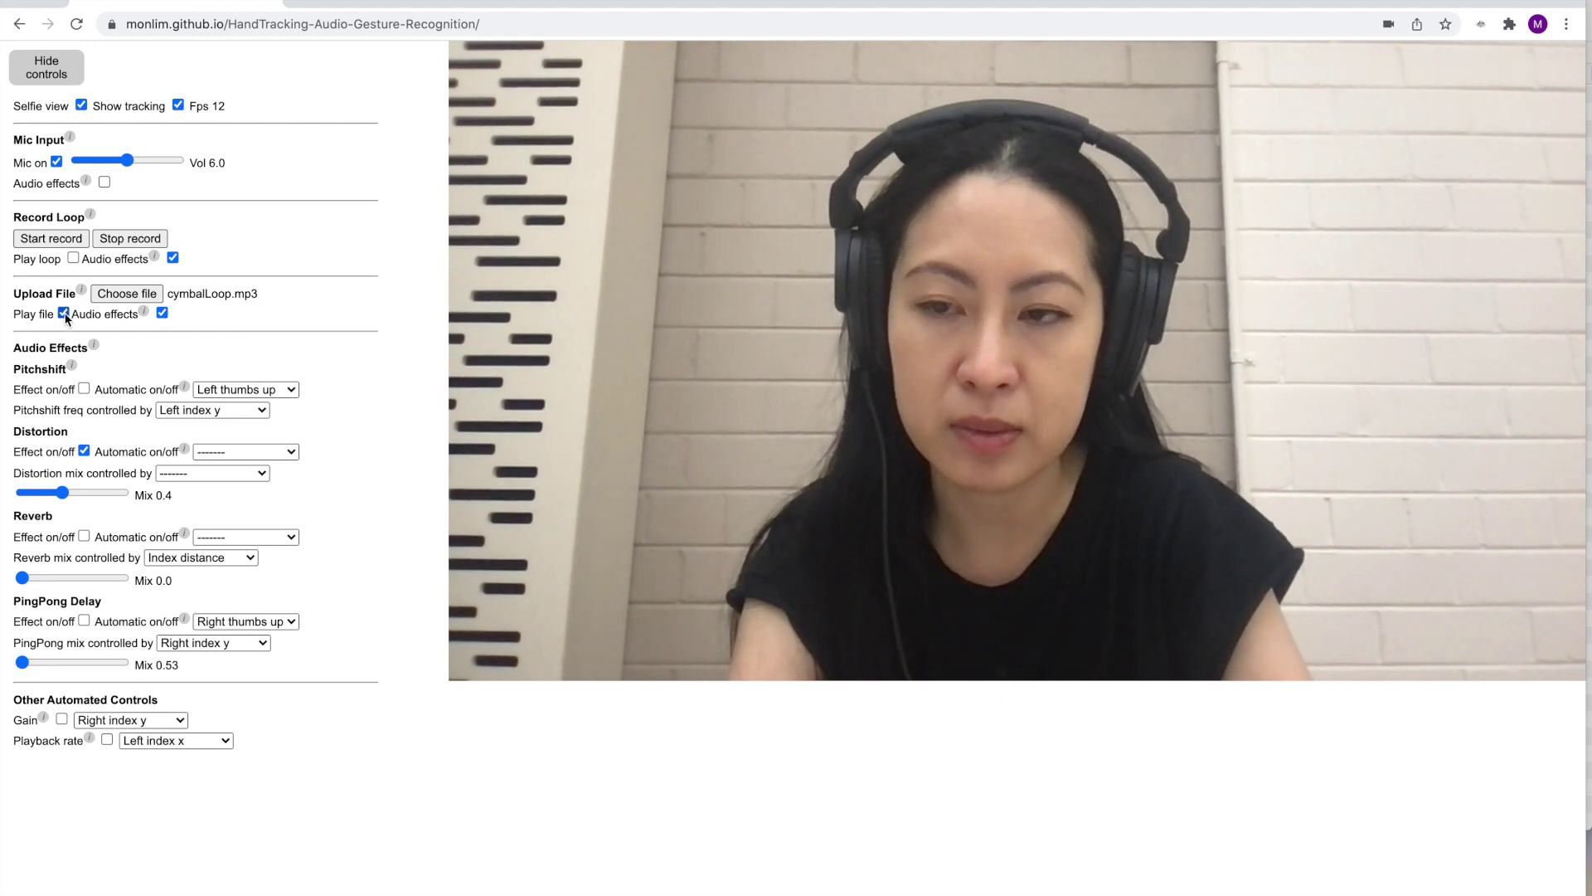